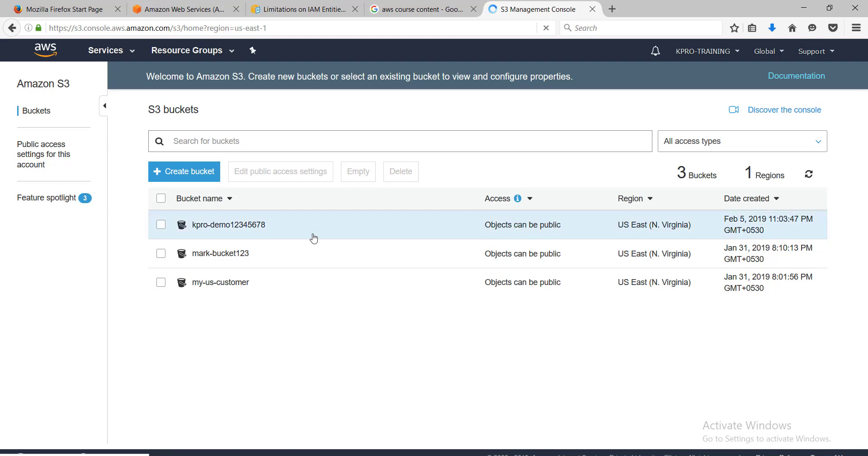
- Open the kpro-demo12345678 bucket and add the Hello-Text file to a new upload
left_click(262, 228)
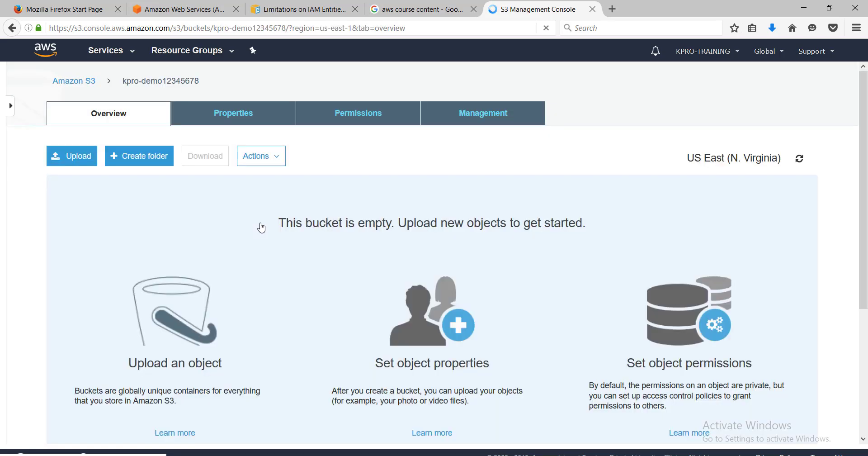
left_click(75, 161)
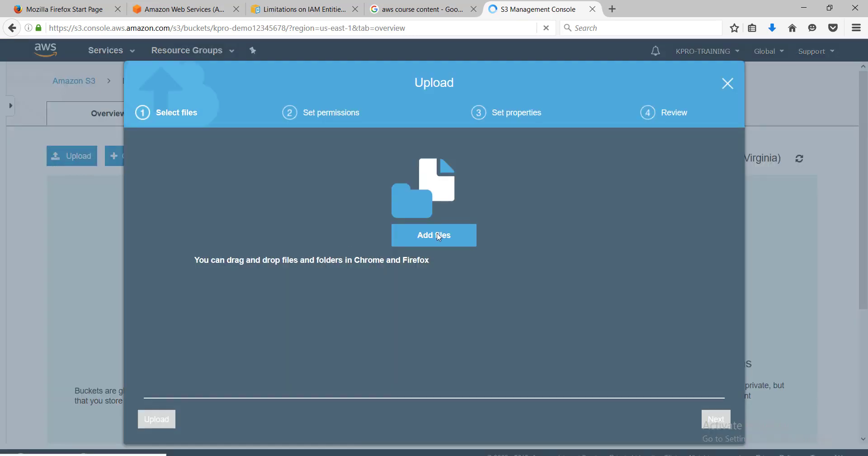
left_click(438, 235)
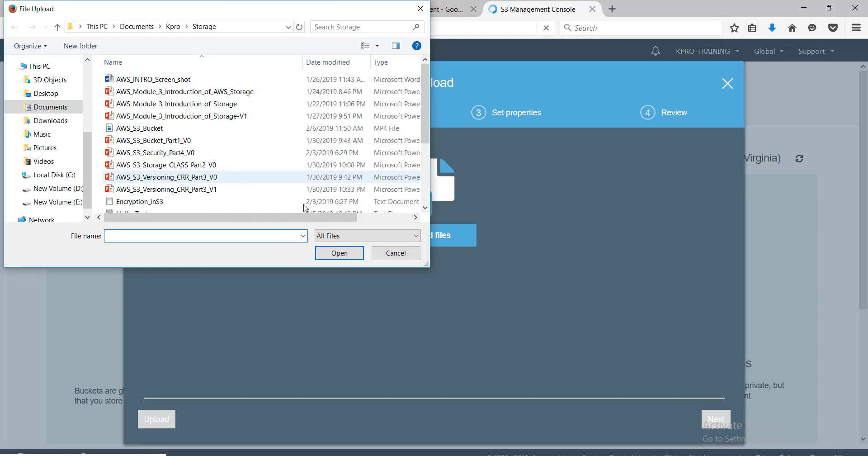
left_click_drag(426, 132, 425, 176)
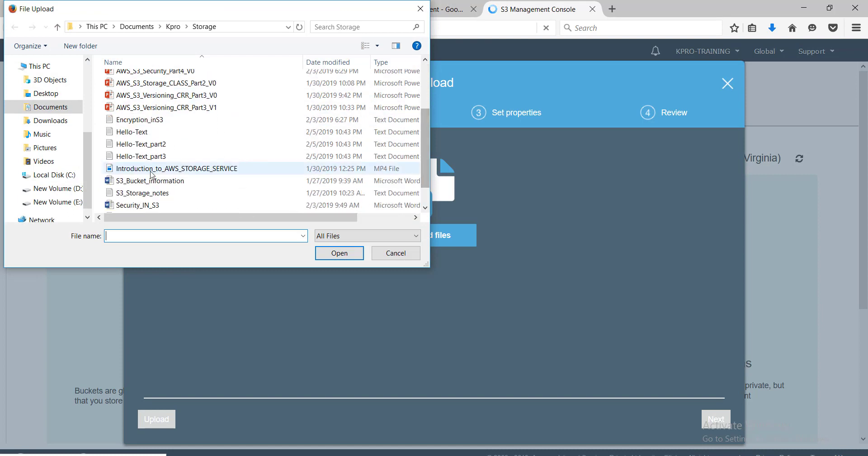
left_click(131, 132)
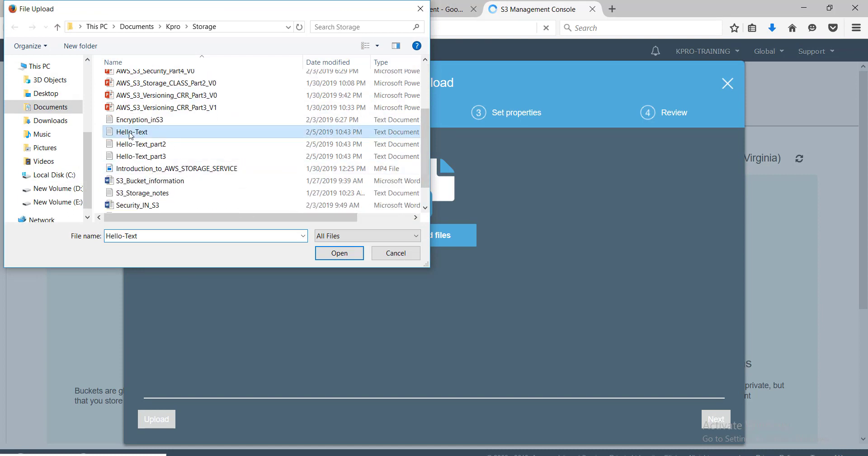
left_click(344, 251)
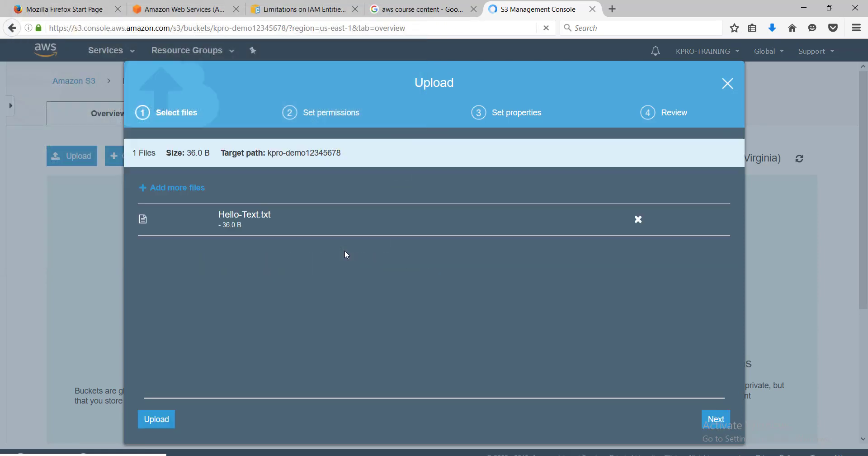
- Keep the default permissions, choose the Intelligent-Tiering storage class, and upload the file to the bucket
left_click(715, 421)
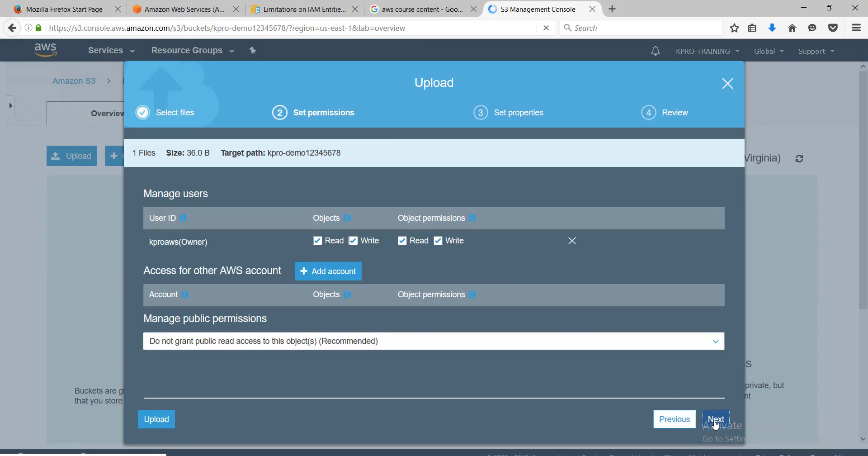
left_click(715, 420)
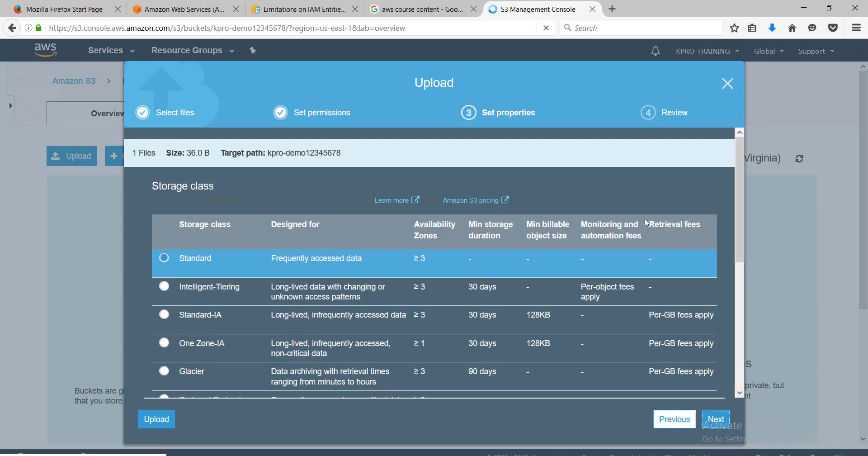
left_click_drag(741, 204, 742, 225)
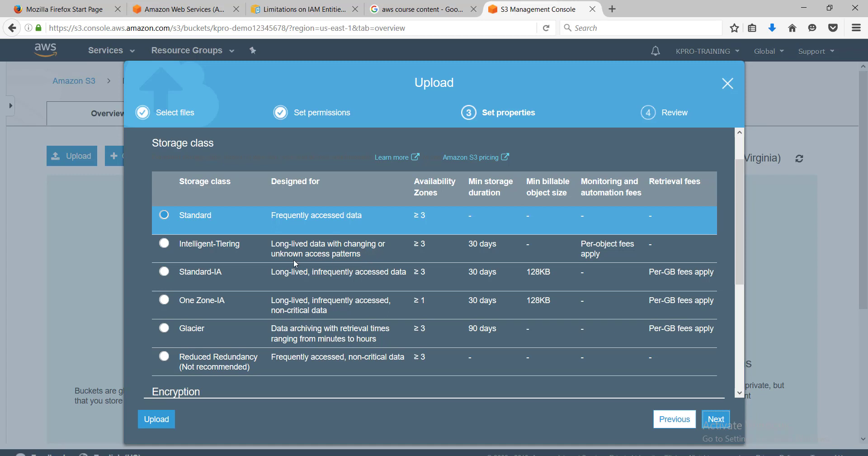
left_click(165, 244)
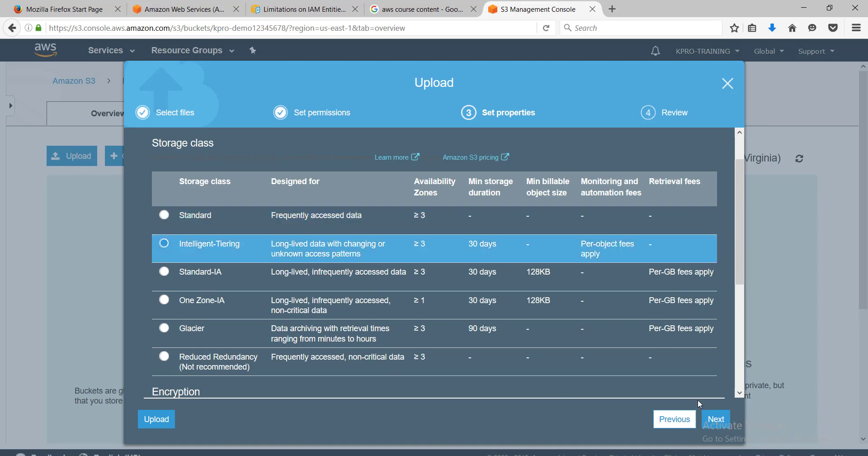
left_click(717, 420)
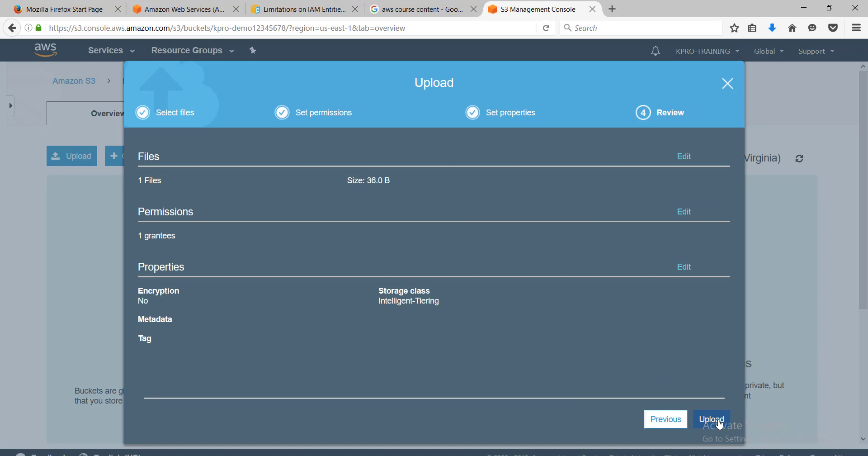
left_click(719, 421)
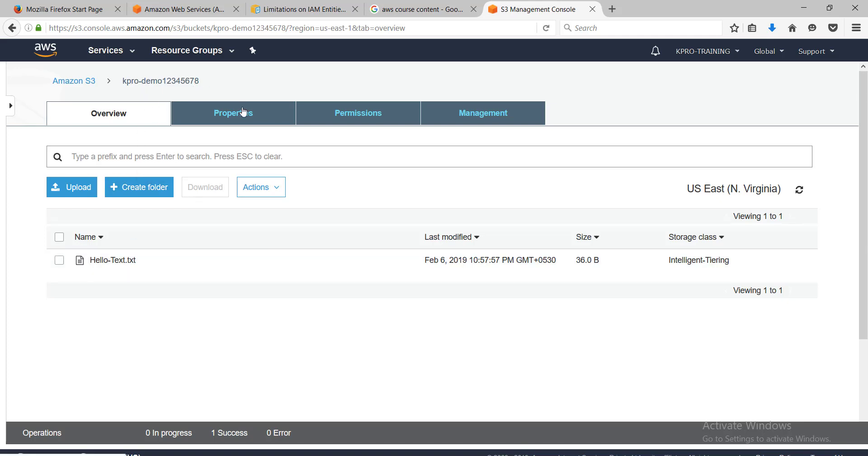
- Start a lifecycle rule named my_kprp-rule for the whole bucket and enable storage class transitions for current versions
left_click(477, 113)
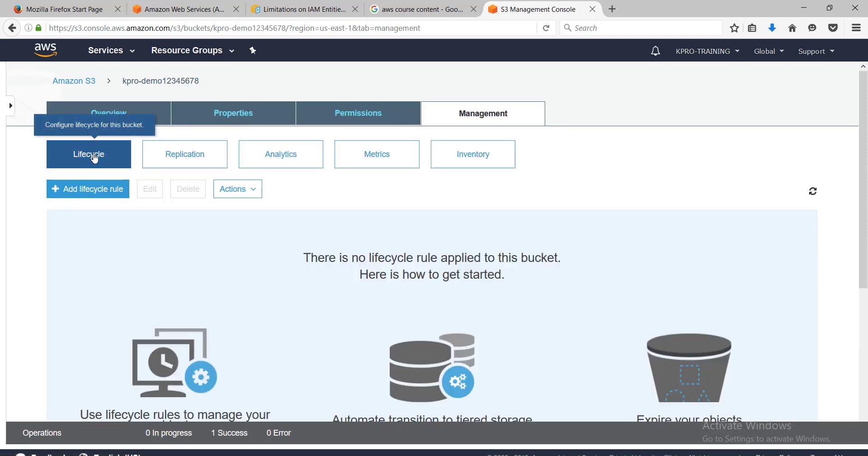
left_click(96, 194)
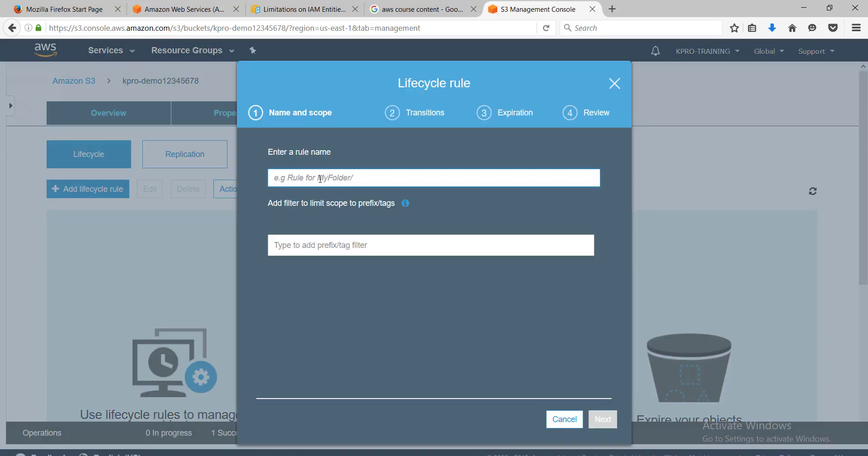
left_click(320, 178)
type("my_")
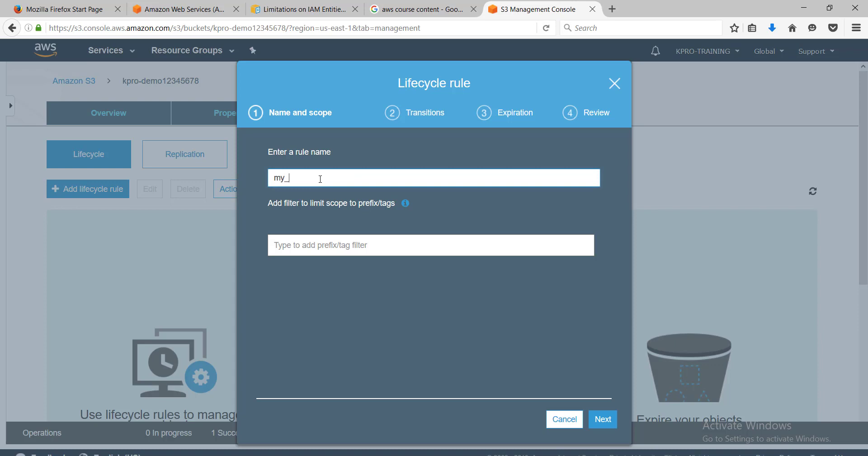
type("kprp-rule")
left_click(603, 419)
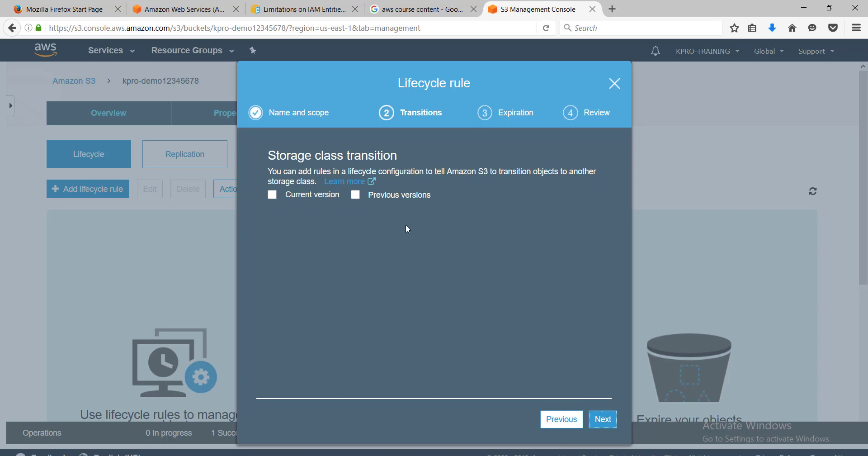
left_click(272, 196)
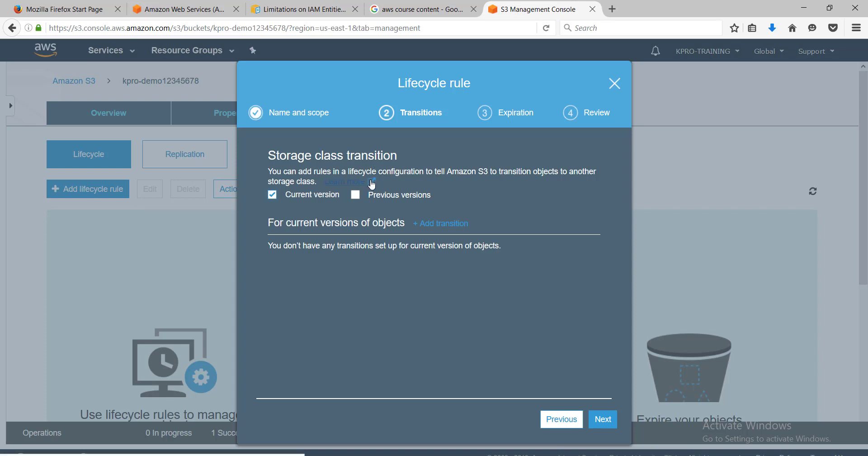
left_click(426, 224)
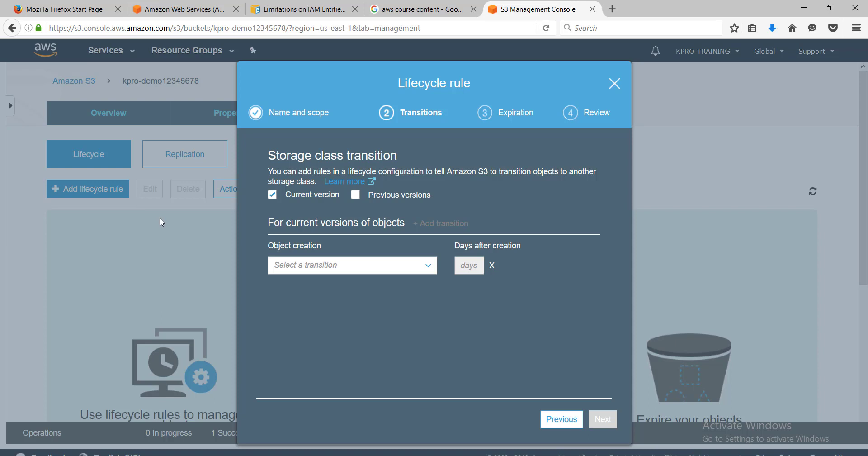
left_click(431, 270)
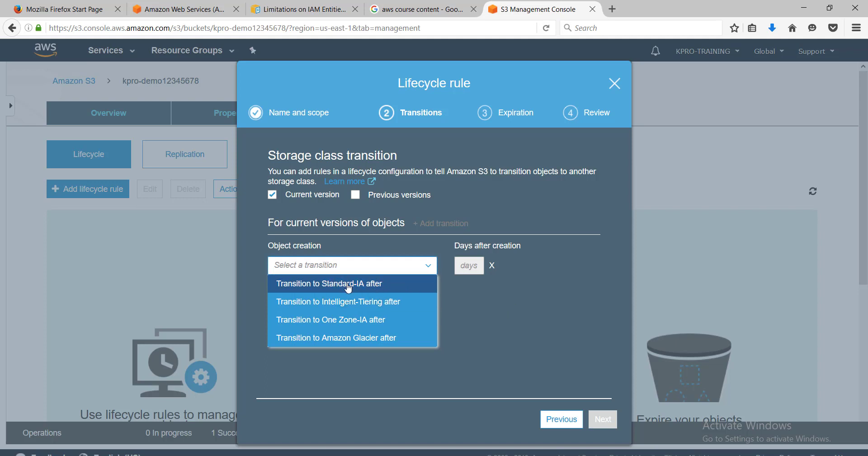
left_click(369, 338)
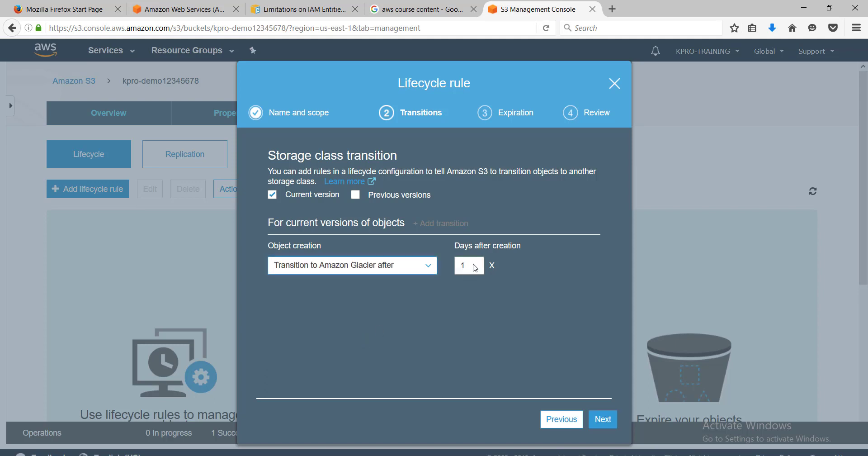
key("BackSpace")
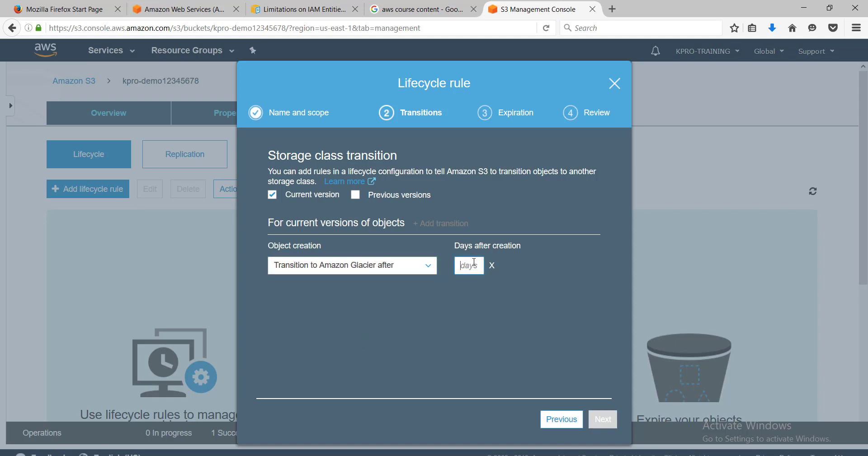
type("60")
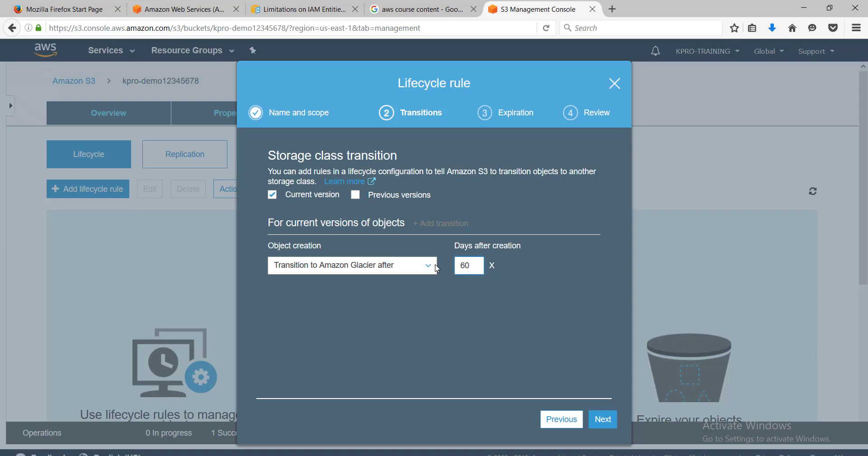
left_click(492, 269)
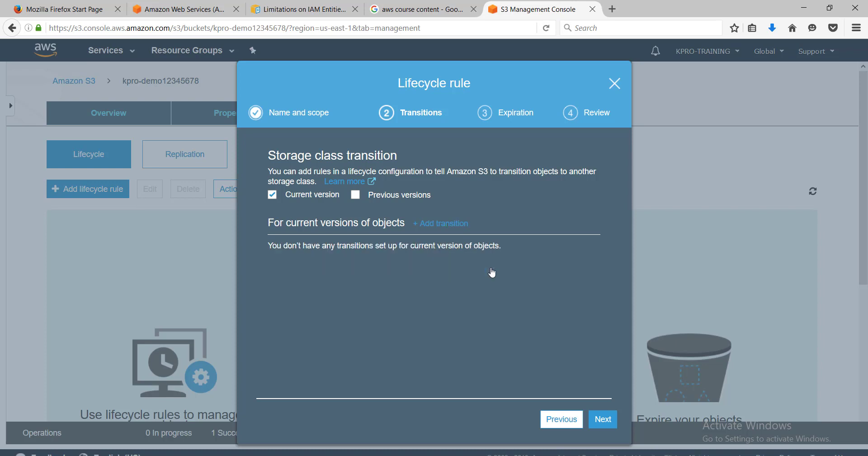
- Add a current-version transition to Standard-IA 30 days after object creation
left_click(431, 229)
left_click(428, 268)
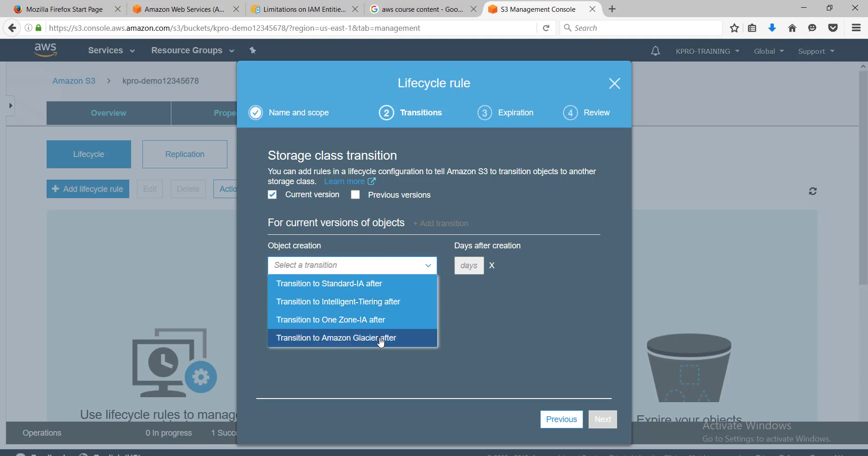
left_click(379, 286)
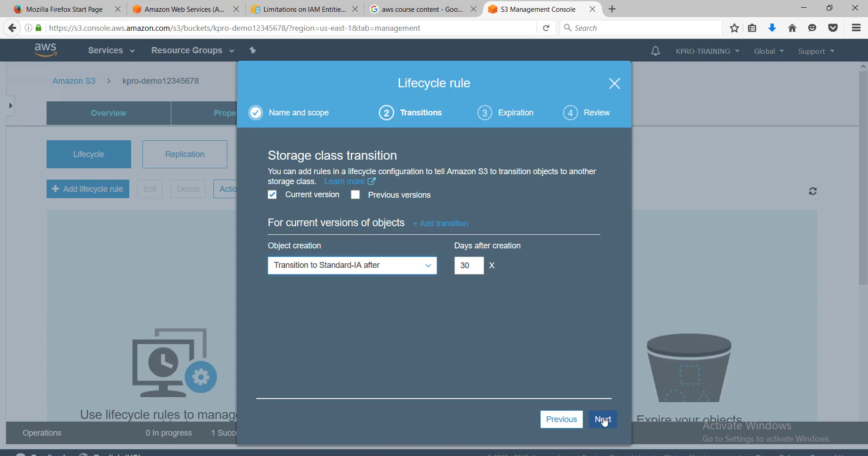
- Add a second current-version transition to Amazon Glacier 360 days after creation and proceed to the expiration settings
left_click(455, 226)
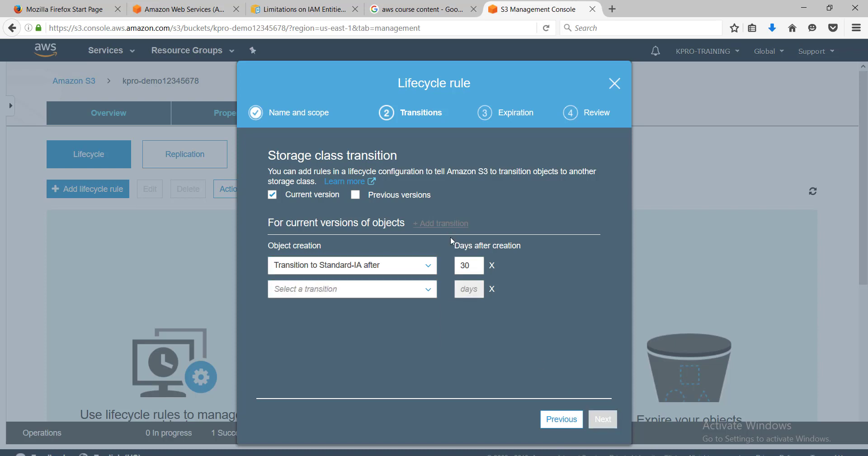
left_click(428, 291)
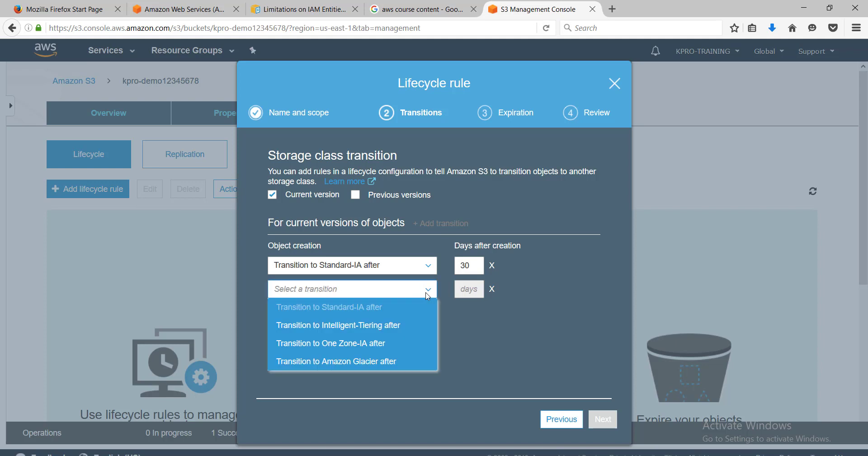
left_click(397, 362)
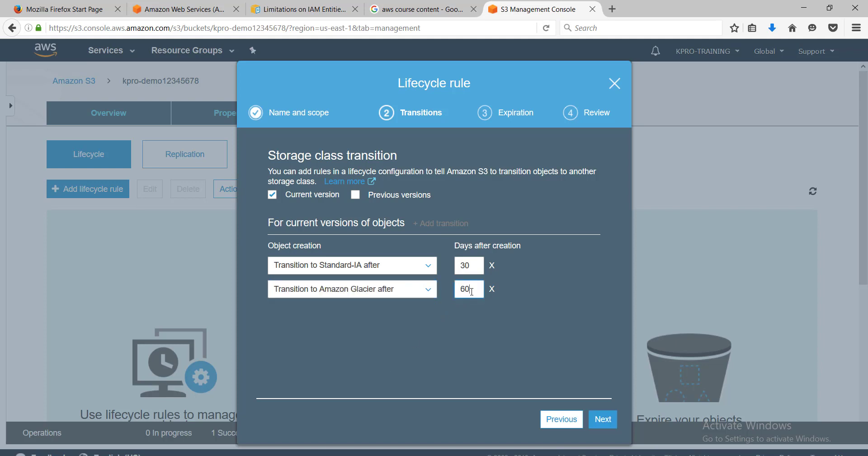
key("BackSpace")
key("BackSpace")
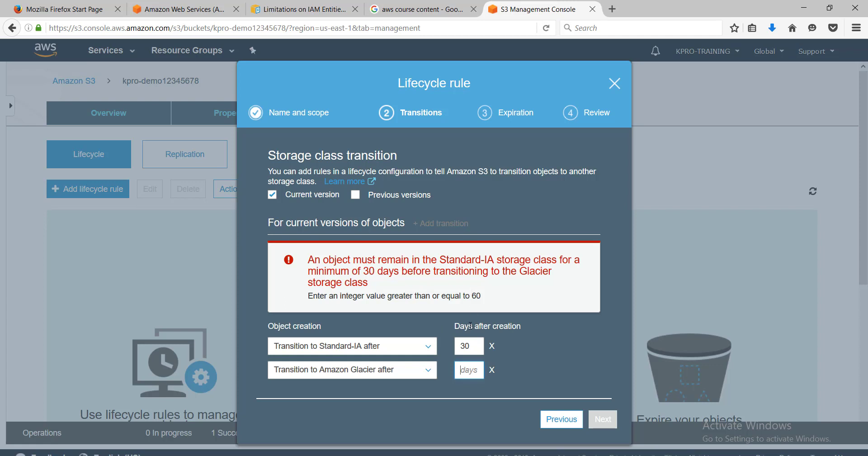
type("360")
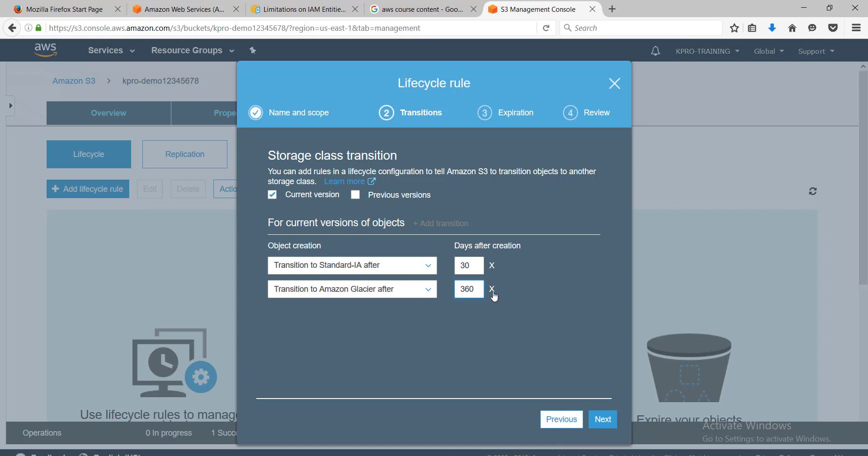
left_click(606, 421)
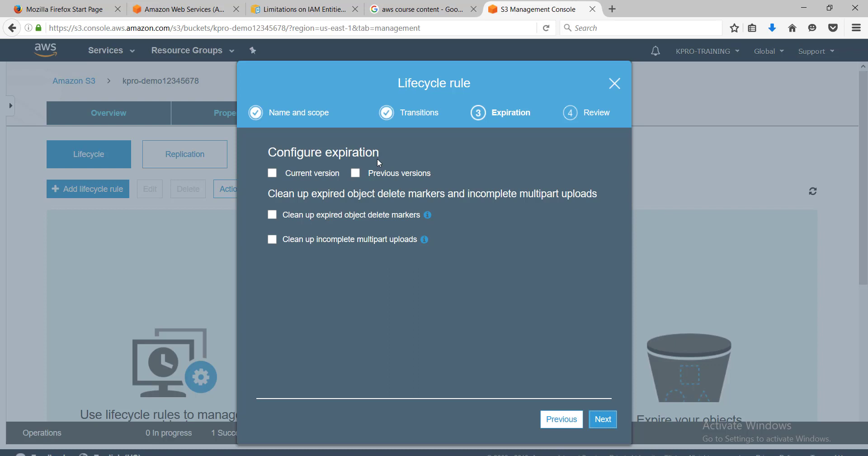
- Expire current versions 725 days after creation and permanently delete previous versions after 365 days
left_click(272, 177)
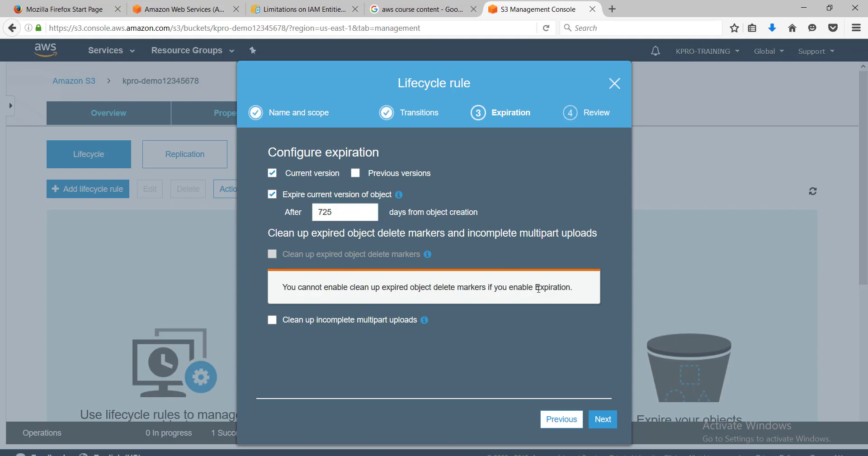
left_click(609, 419)
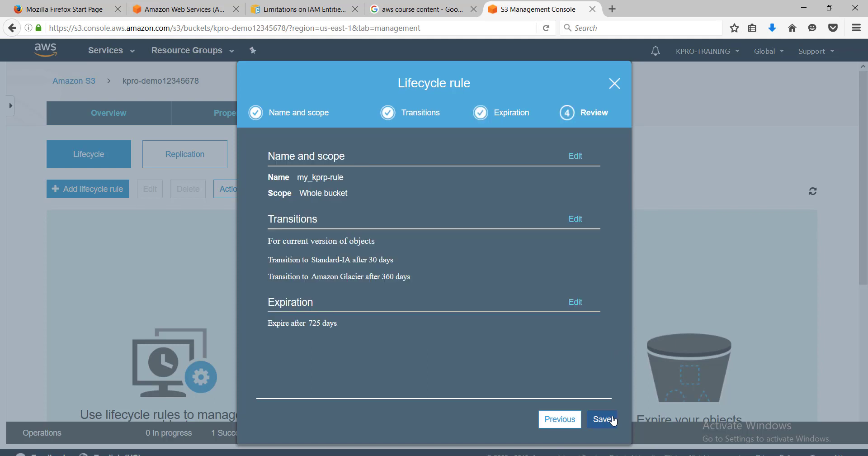
left_click(555, 418)
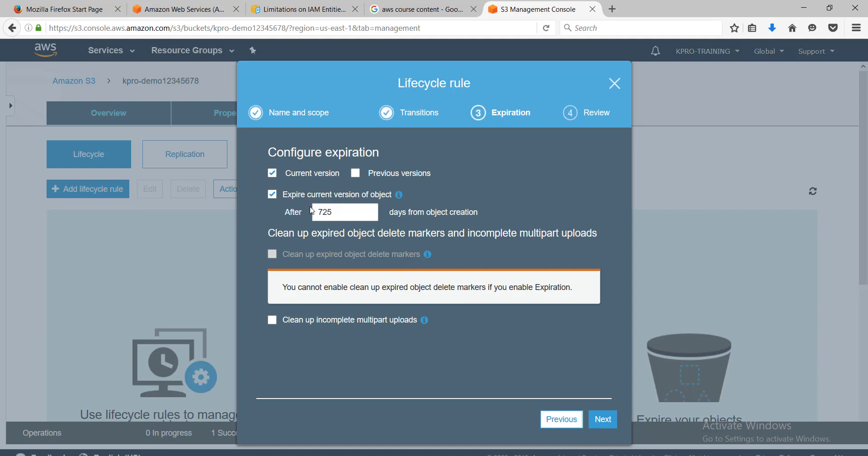
mouse_move(399, 199)
left_click(356, 174)
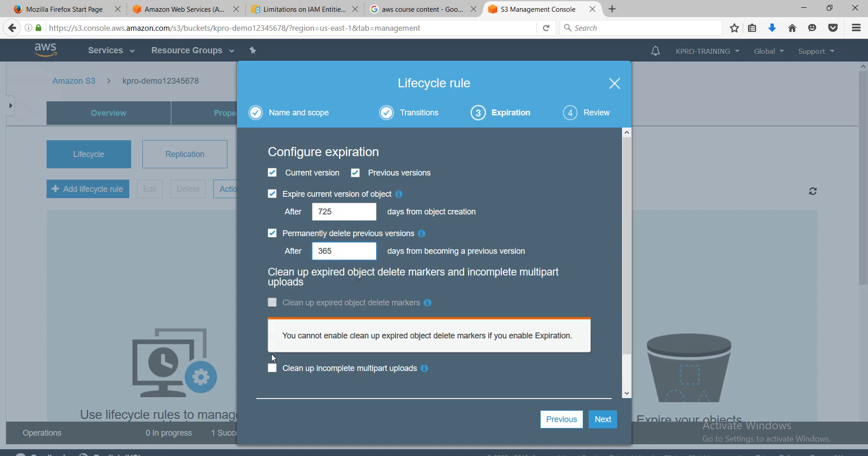
- Save the lifecycle rule with incomplete multipart upload cleanup disabled and return to the bucket's object list
left_click(272, 369)
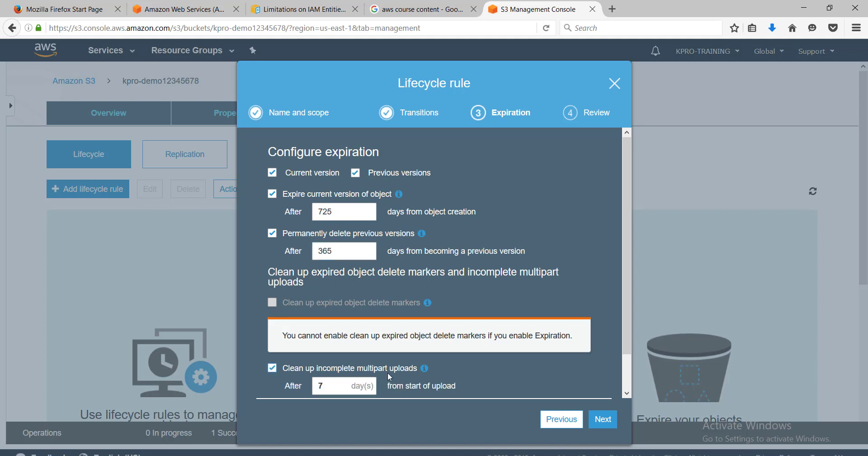
left_click(273, 369)
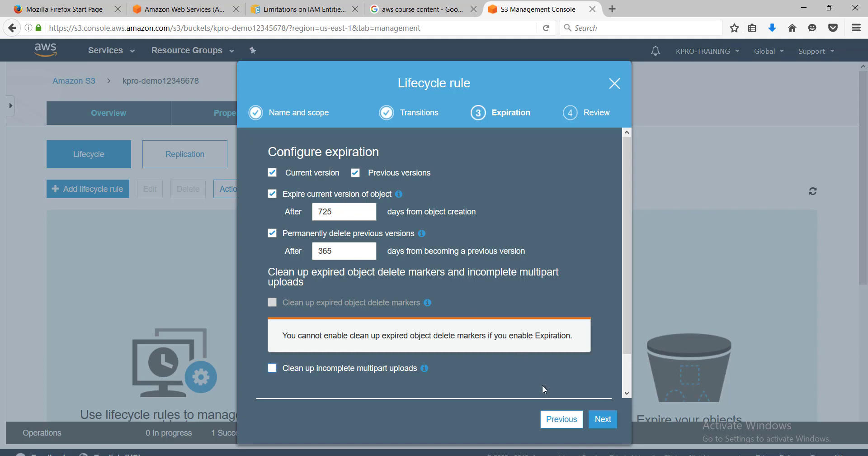
left_click(604, 420)
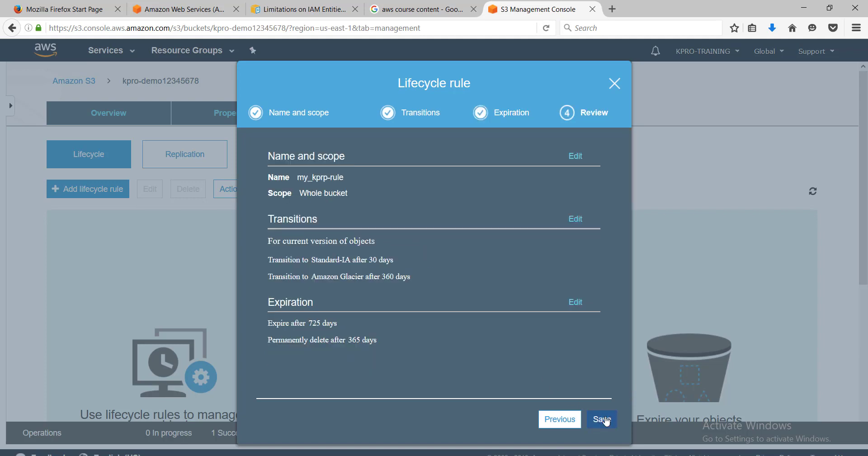
left_click(605, 420)
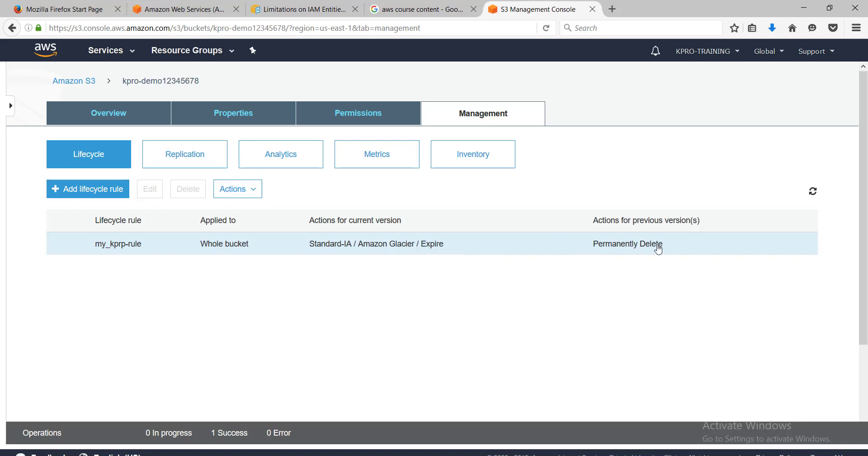
left_click(112, 117)
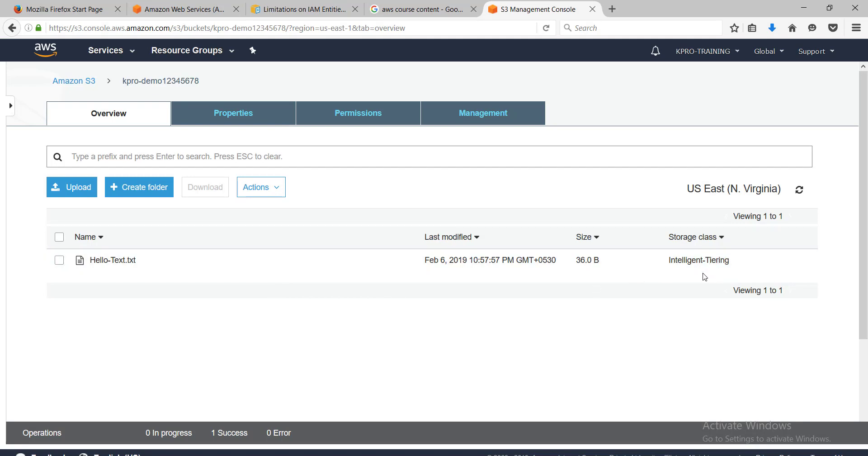
- Upload Hello-Text_part2.txt to the bucket with default permissions and the One Zone-IA storage class
left_click(75, 187)
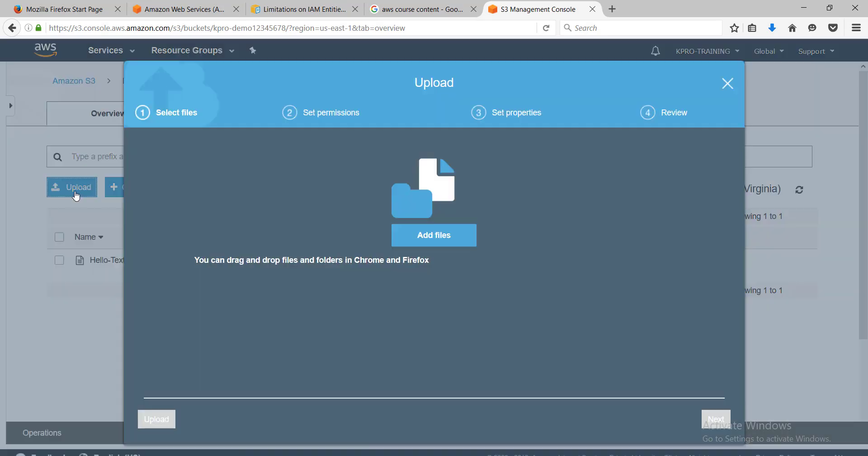
left_click(461, 239)
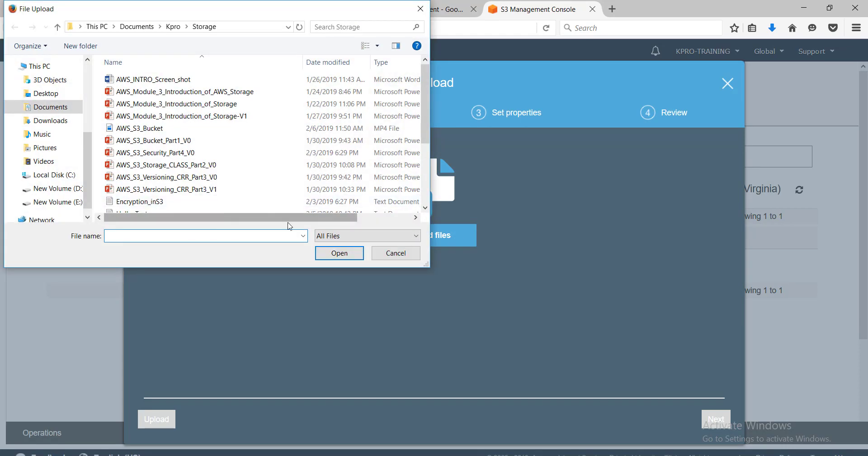
scroll(428, 198, "down", 3)
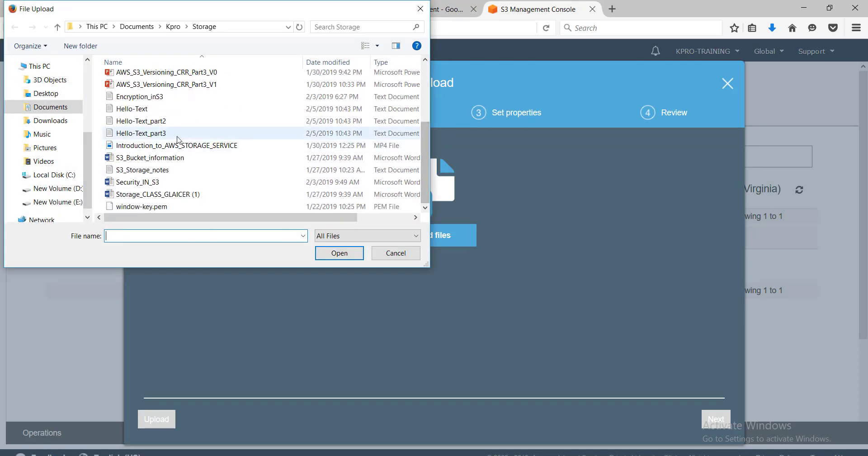
left_click(156, 121)
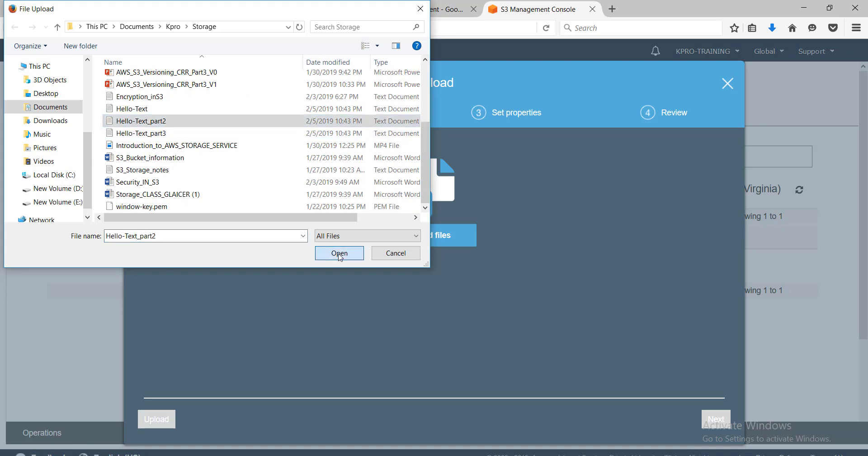
left_click(339, 254)
left_click(717, 419)
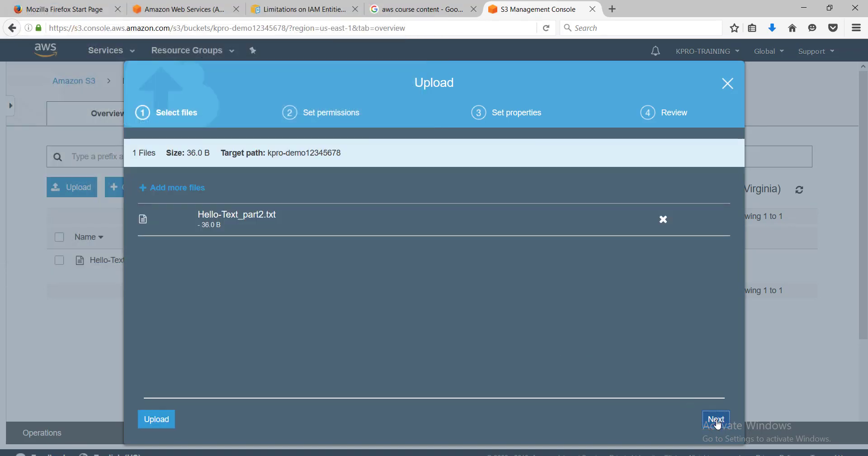
left_click(717, 419)
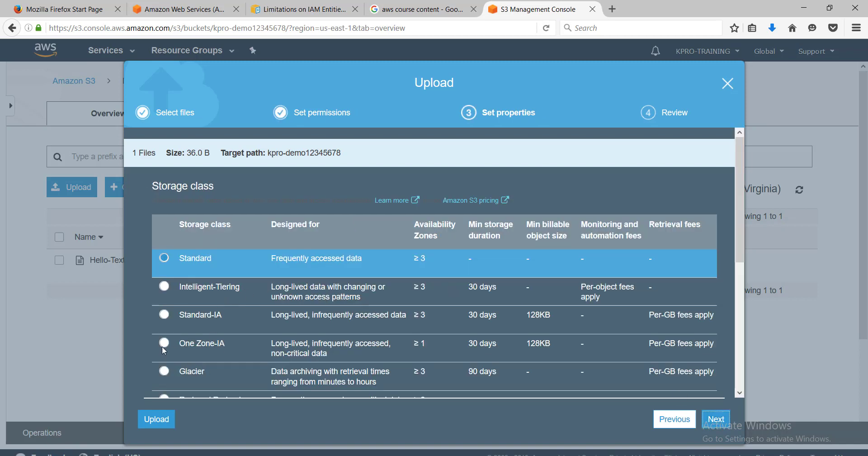
left_click(164, 348)
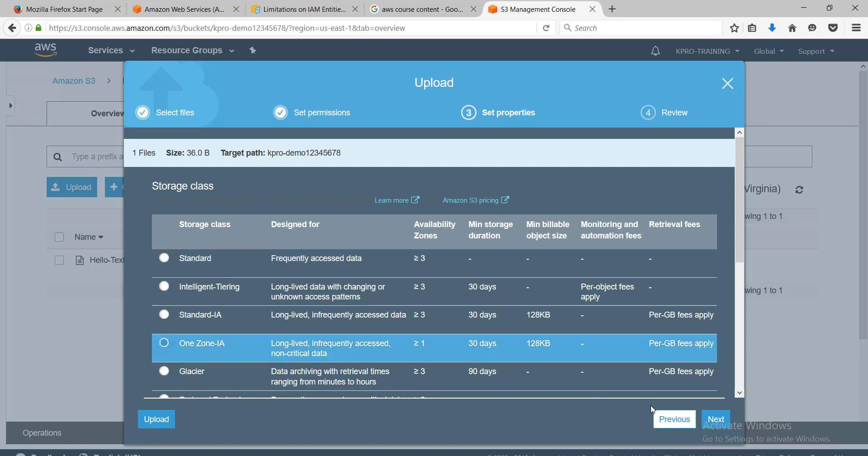
left_click(716, 419)
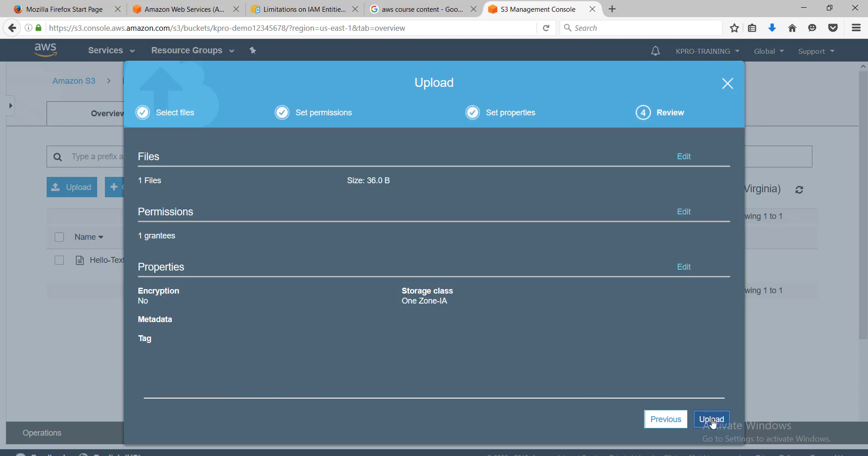
left_click(713, 419)
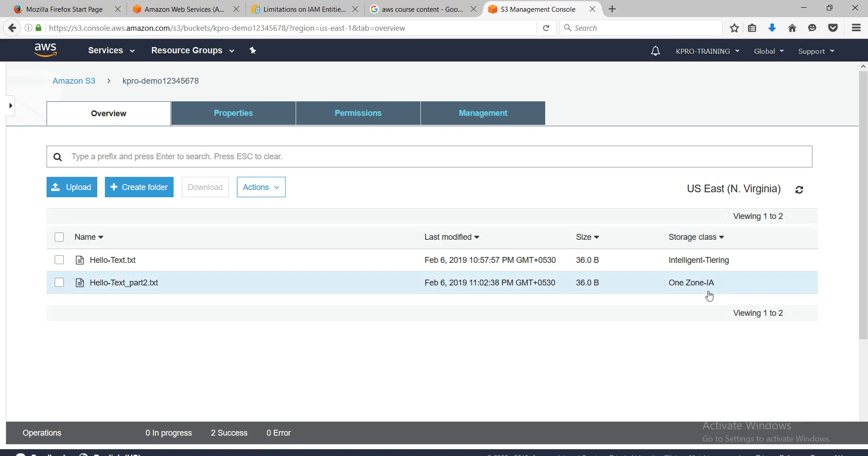
- Upload Hello-Text_part2.txt to the bucket again, this time with the Standard-IA storage class
left_click(77, 187)
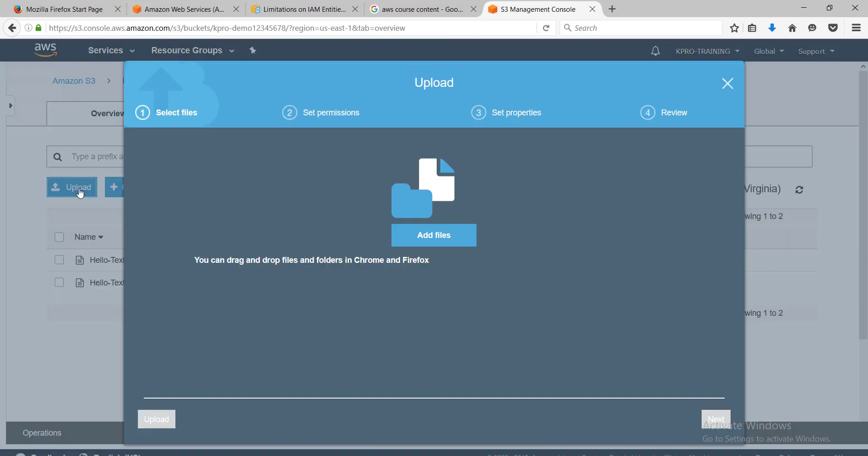
left_click(453, 238)
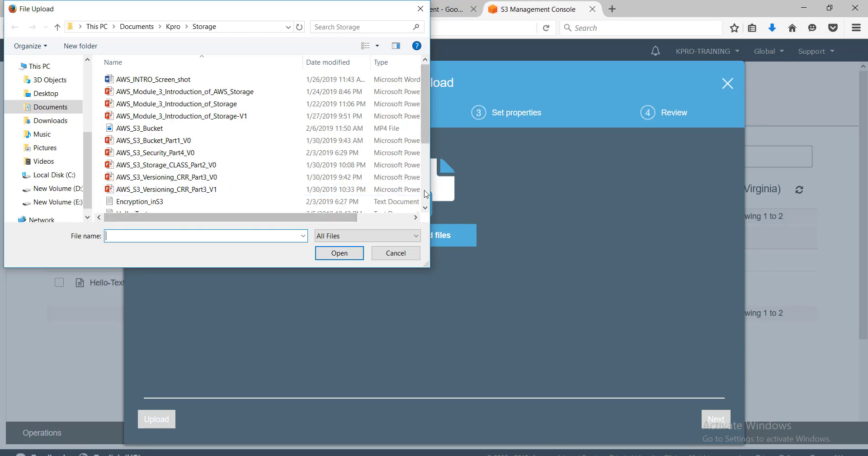
scroll(155, 144, "down", 3)
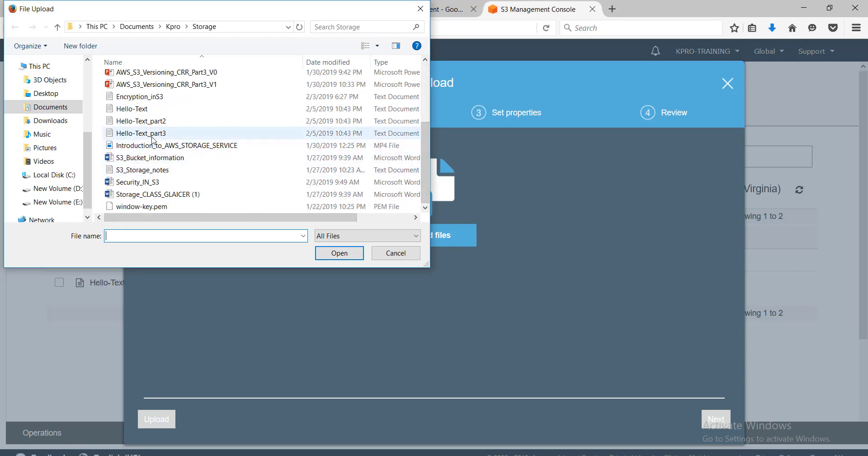
left_click(163, 122)
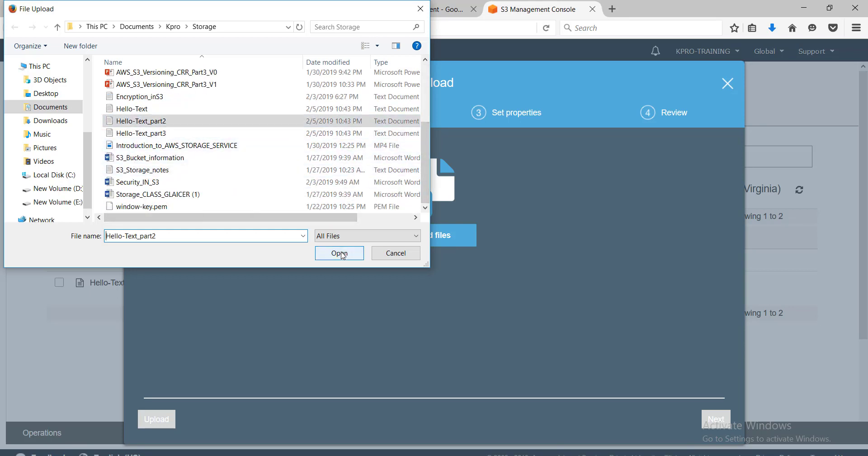
left_click(337, 254)
left_click(718, 420)
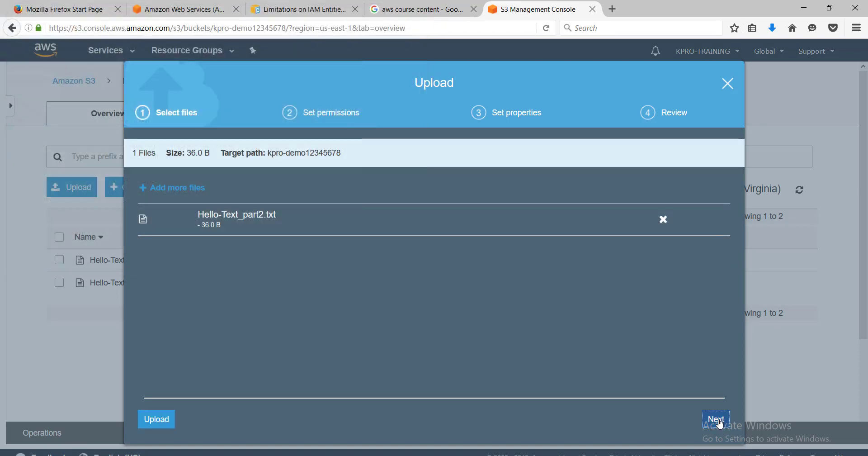
left_click(718, 420)
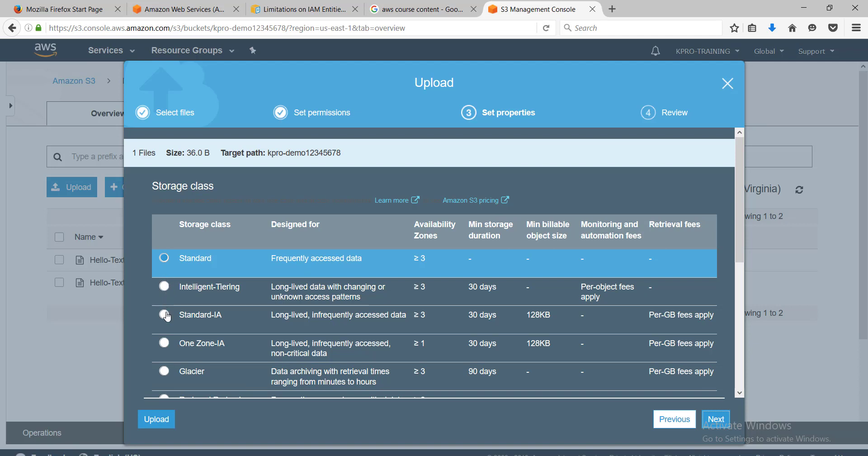
left_click(165, 315)
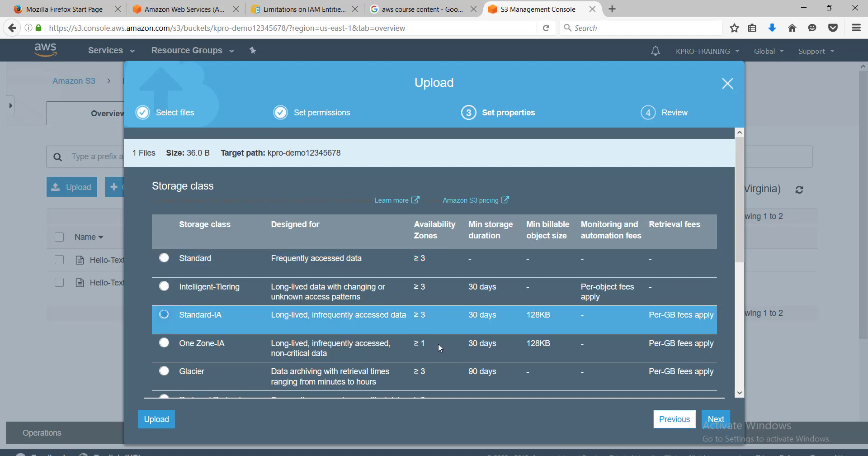
left_click(716, 423)
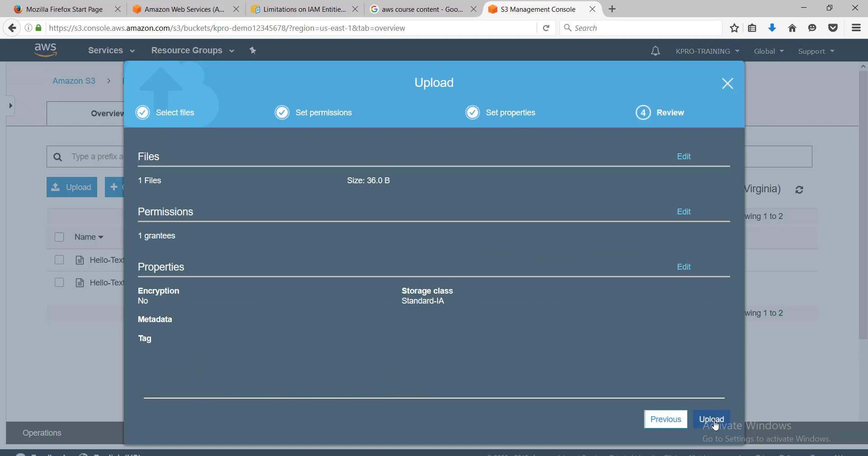
left_click(713, 419)
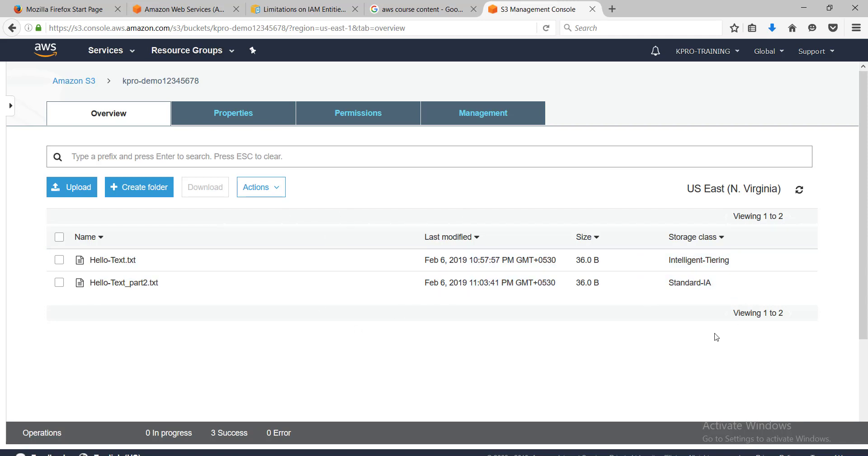
- Upload Hello-Text_part3.txt to the bucket with default permissions, the Glacier storage class and no encryption
left_click(81, 195)
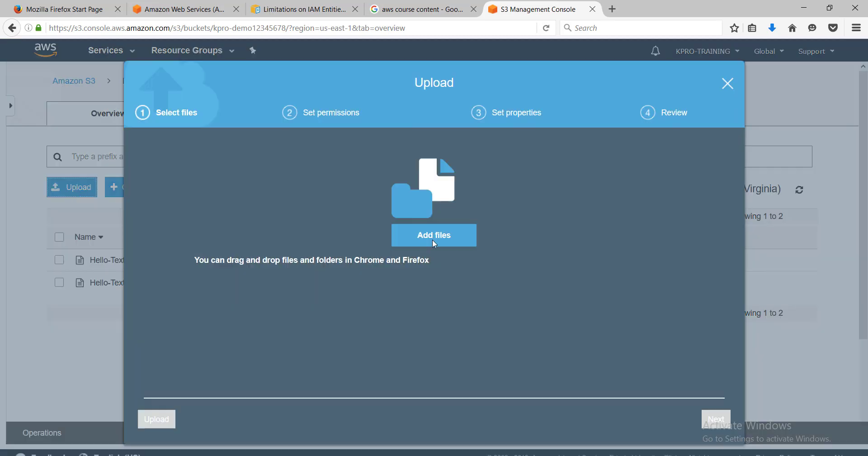
left_click(434, 245)
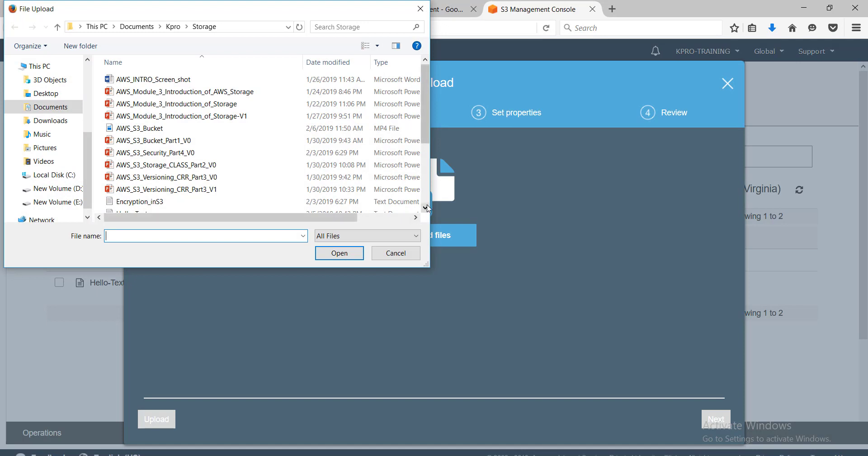
scroll(429, 209, "down", 5)
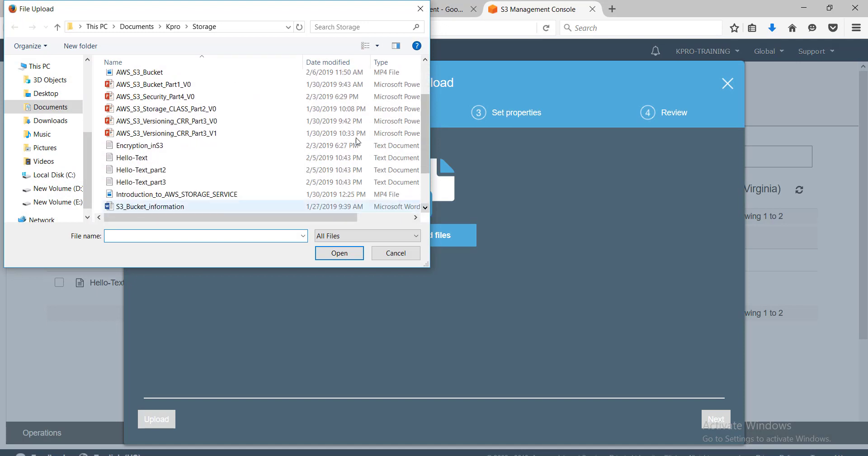
left_click(154, 183)
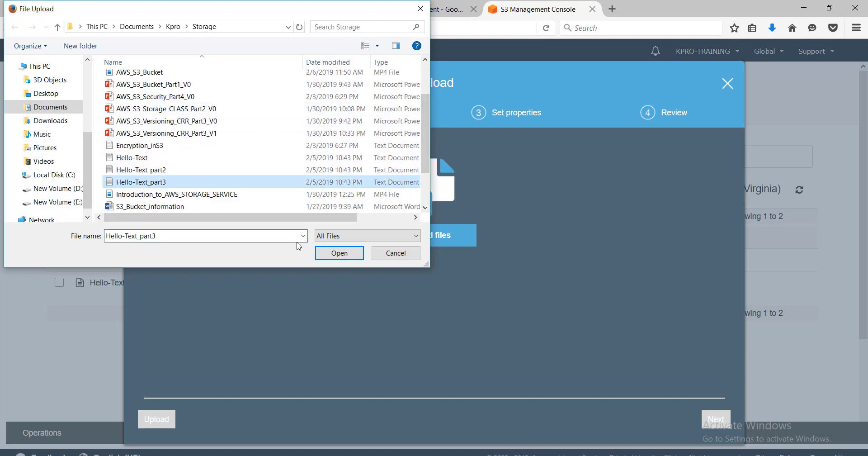
left_click(335, 253)
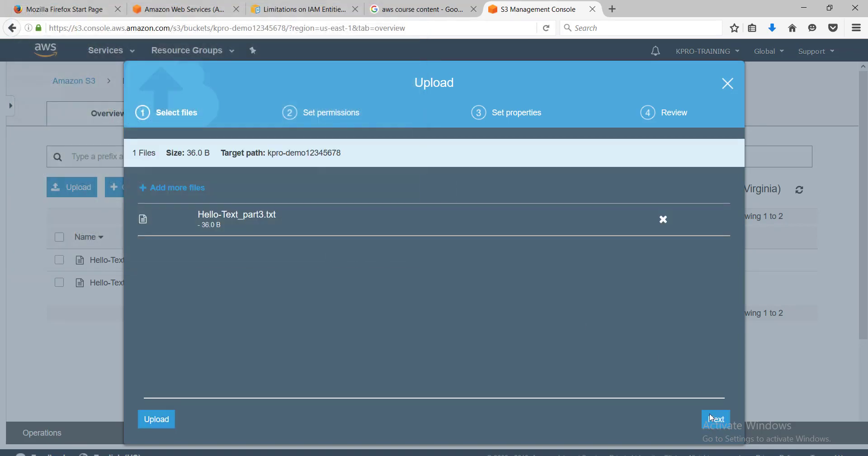
left_click(712, 418)
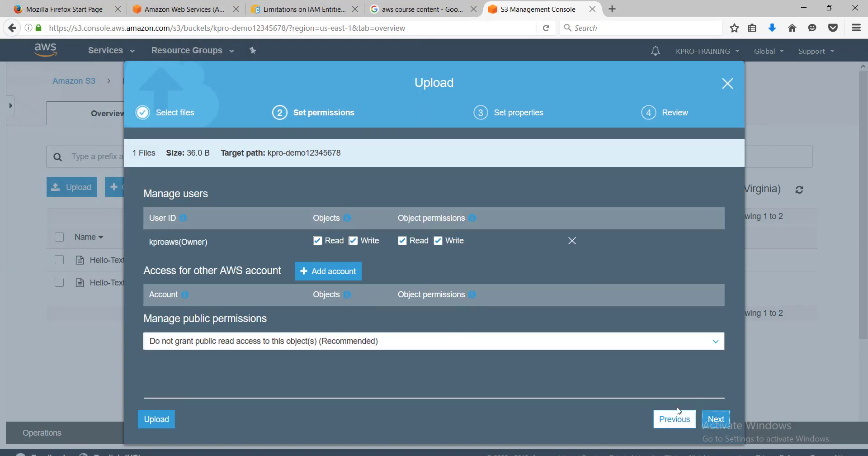
left_click(716, 421)
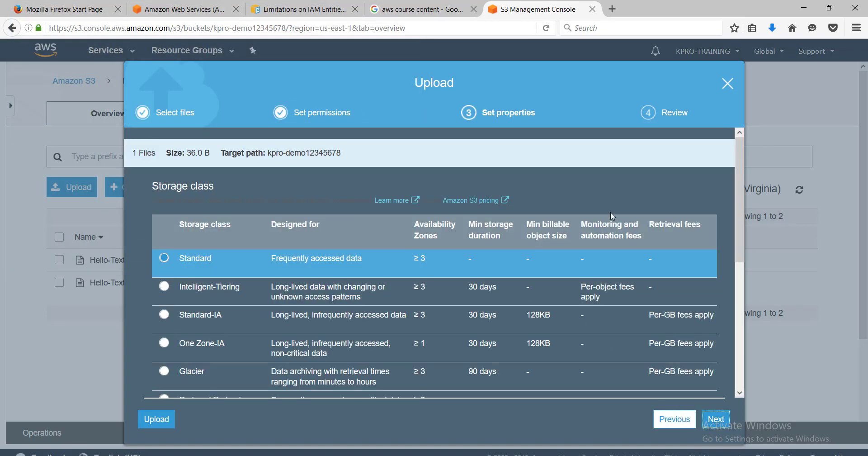
left_click_drag(737, 235, 747, 280)
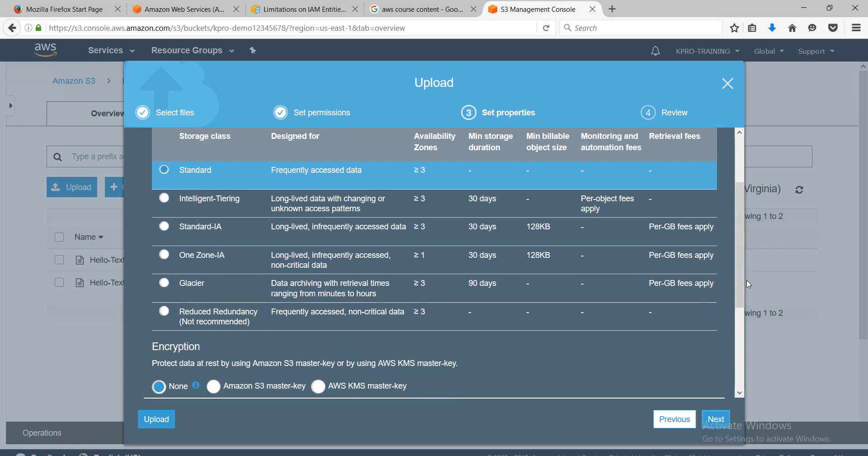
left_click(165, 284)
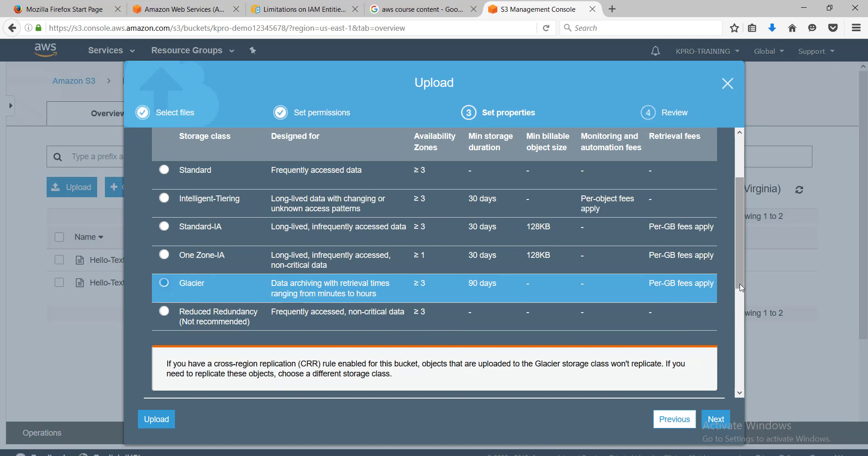
left_click_drag(743, 288, 742, 333)
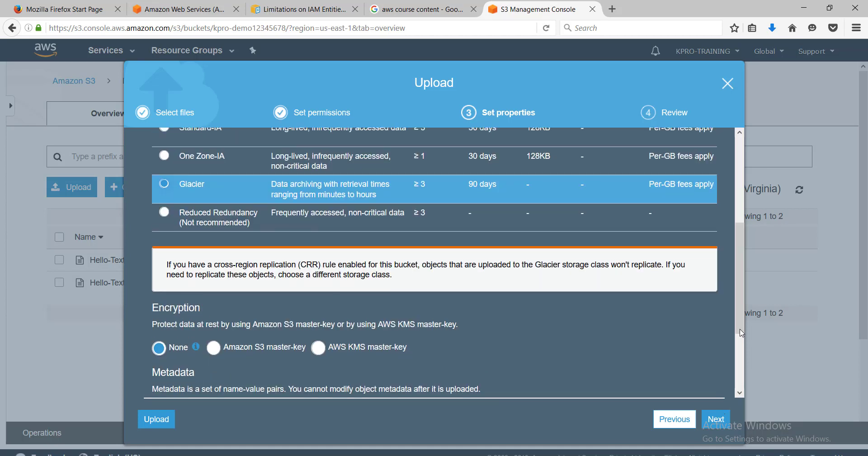
left_click(716, 420)
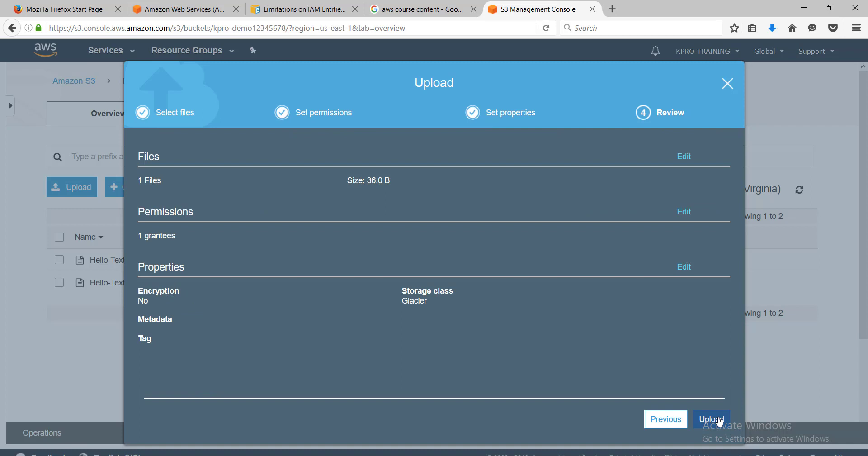
left_click(720, 422)
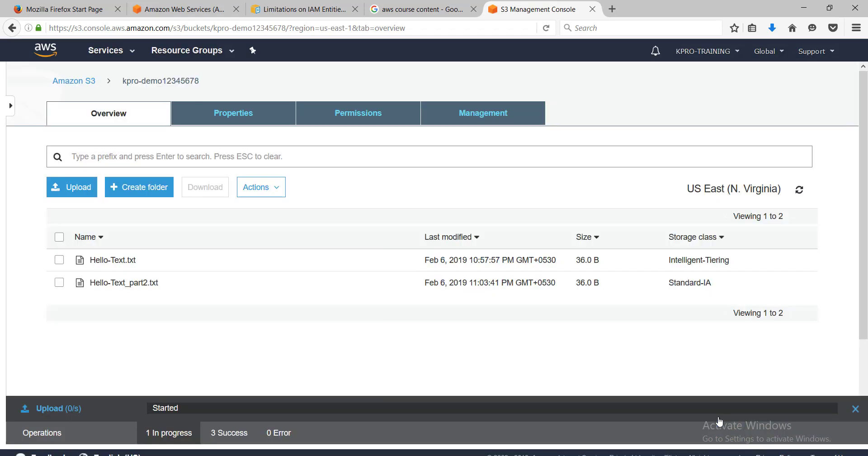
- Open Hello-Text.txt from the refreshed object list, request its download, and make the object public
left_click(801, 193)
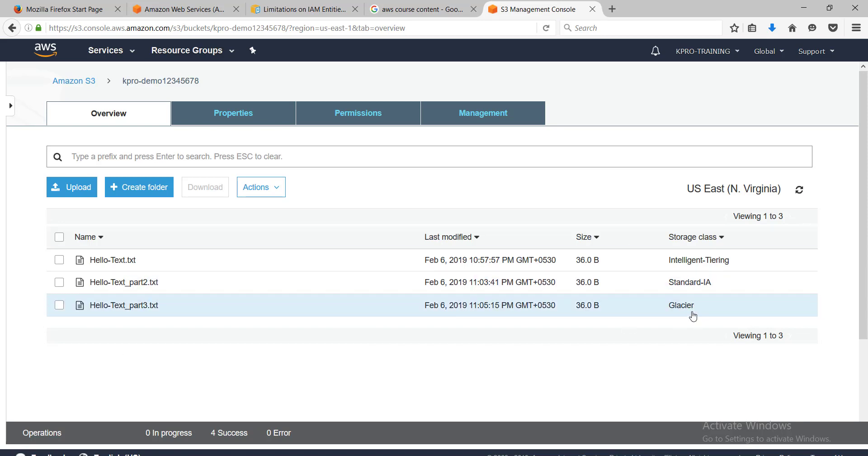
left_click(118, 260)
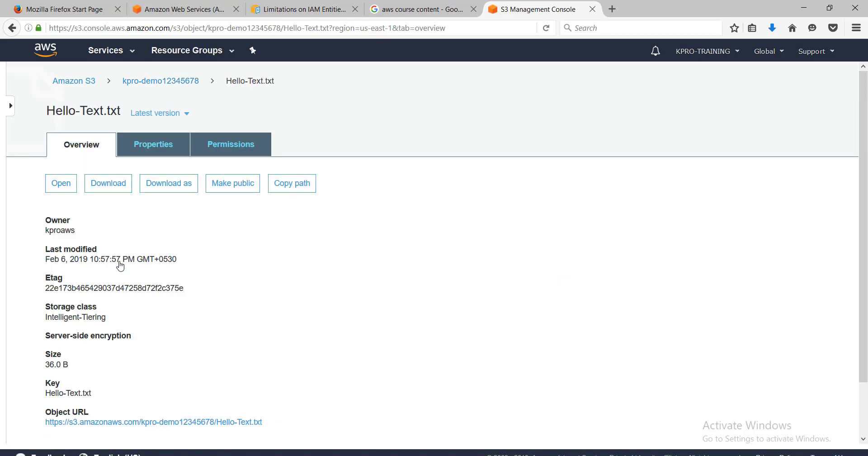
left_click(109, 187)
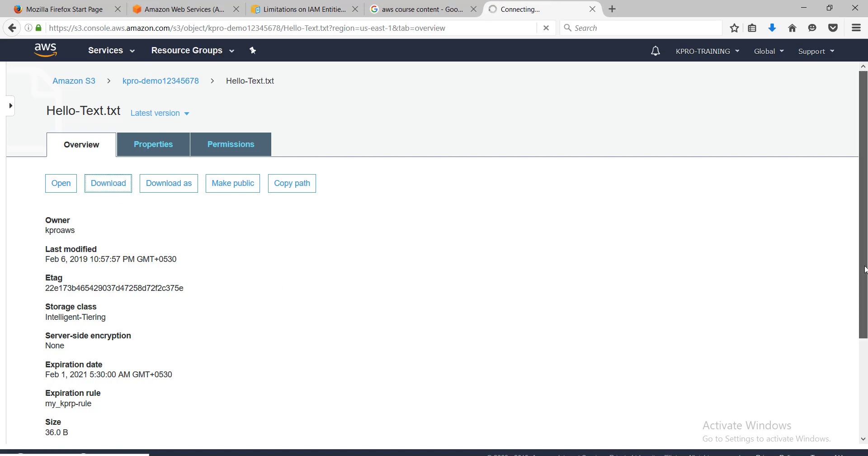
left_click_drag(865, 270, 865, 277)
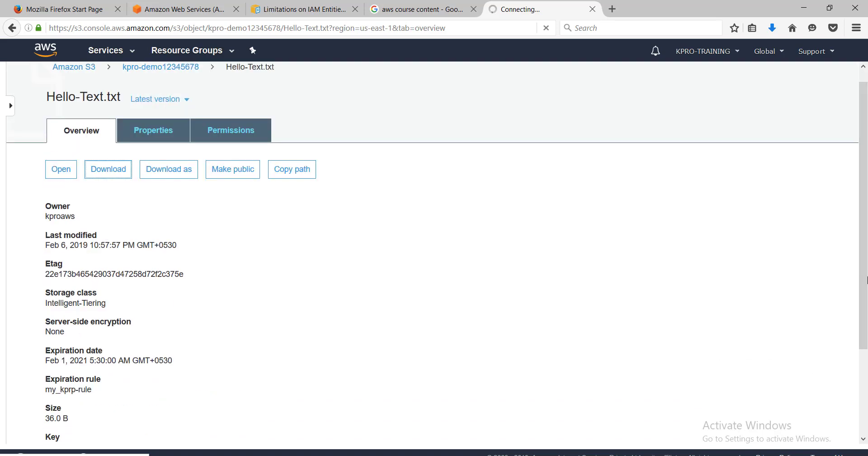
left_click(234, 171)
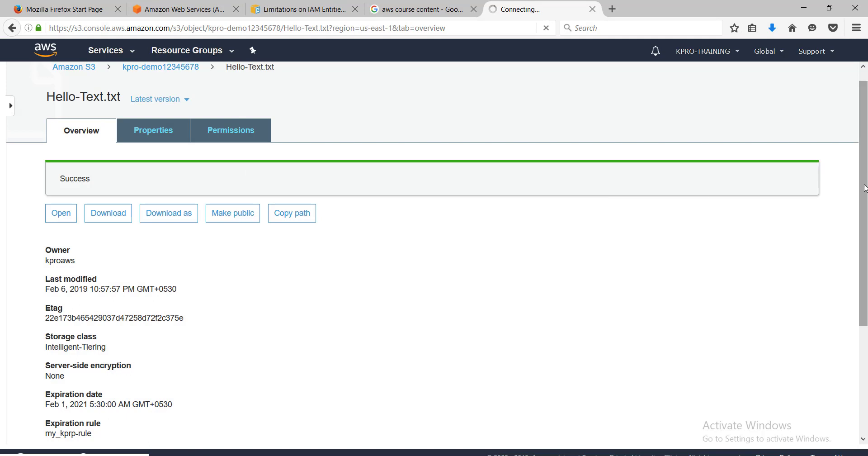
- View Hello-Text.txt through its object URL in a new tab, dismiss the download dialog, and return to the bucket's object list
left_click_drag(863, 269, 861, 295)
scroll(861, 295, "down", 5)
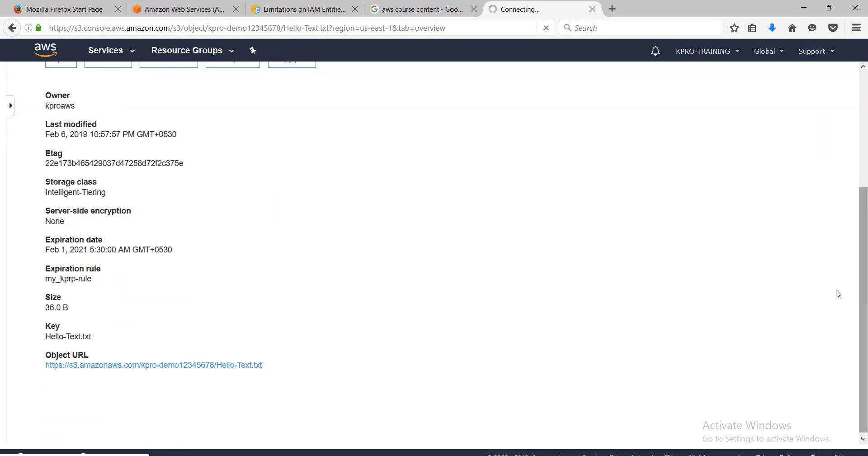
right_click(244, 371)
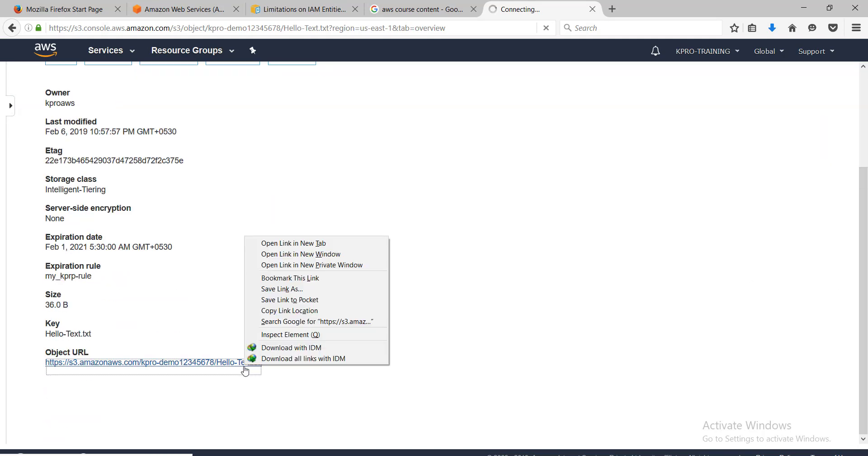
left_click(320, 252)
left_click(638, 13)
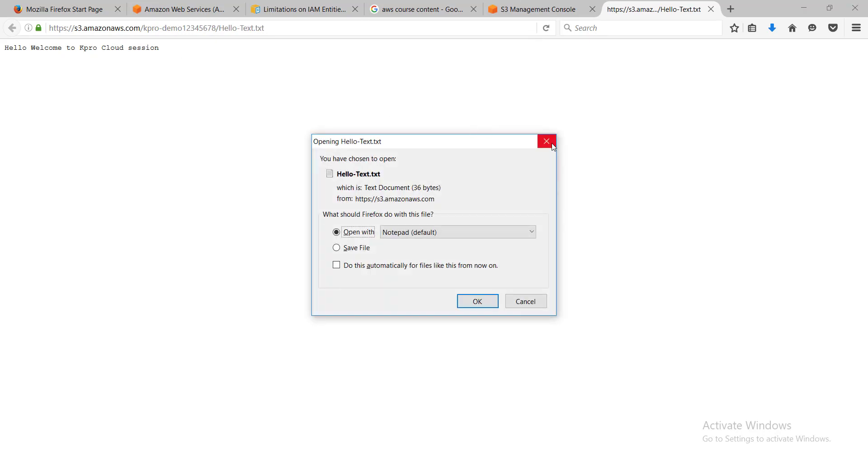
left_click(553, 147)
left_click(527, 8)
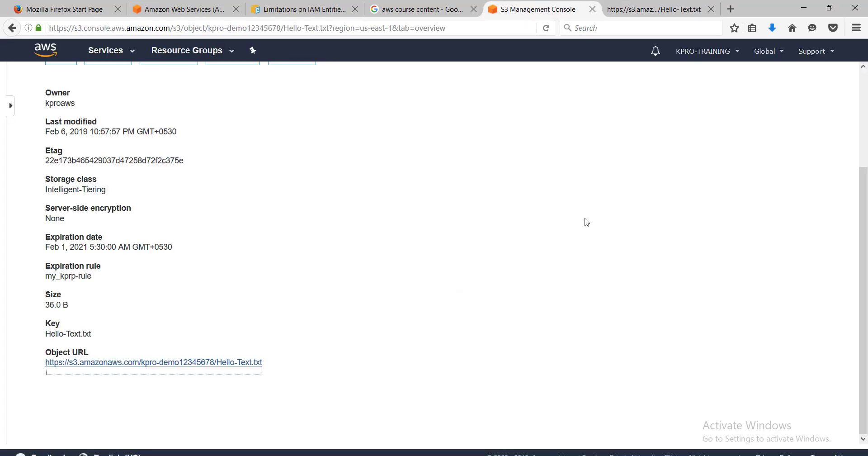
left_click_drag(864, 214, 864, 131)
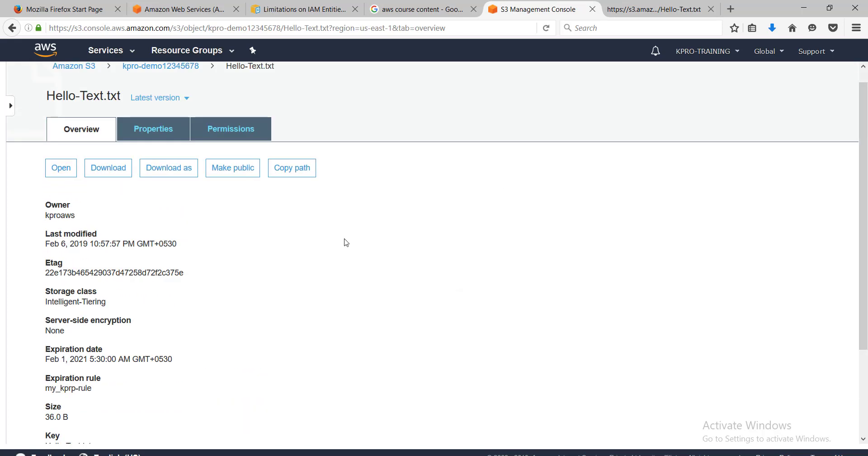
left_click(143, 67)
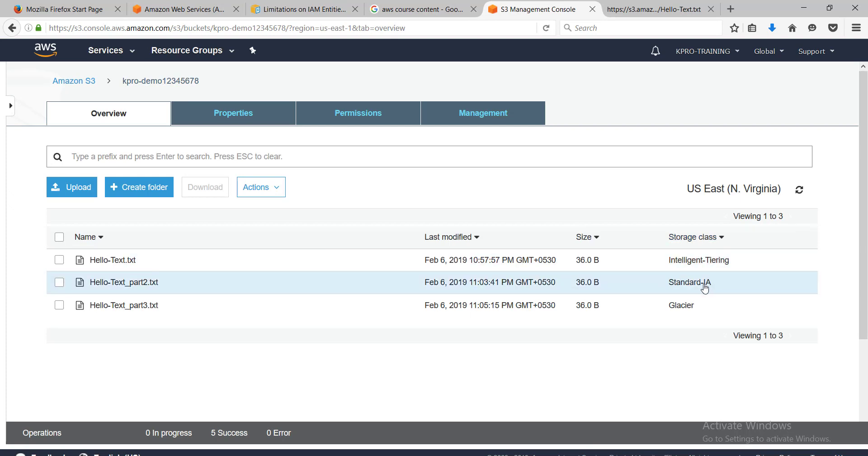
- Examine the overview of Hello-Text_part3.txt, including its storage class and available operations, and return to the bucket's object list
left_click(153, 306)
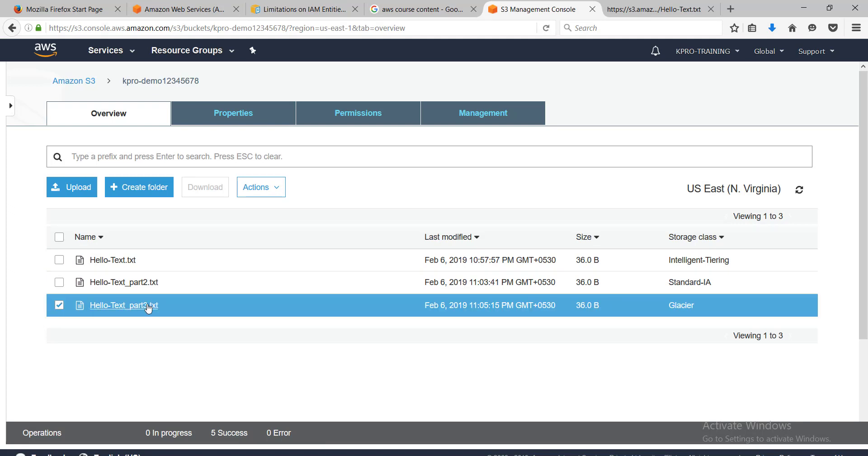
left_click(148, 307)
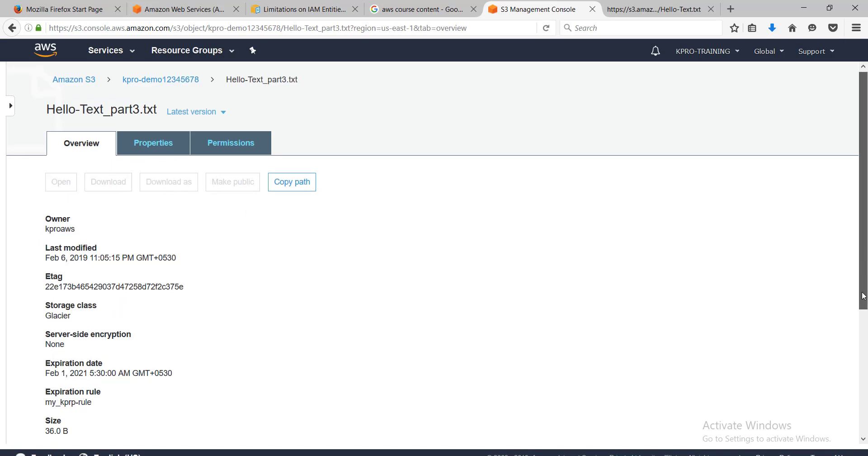
left_click_drag(865, 260, 866, 341)
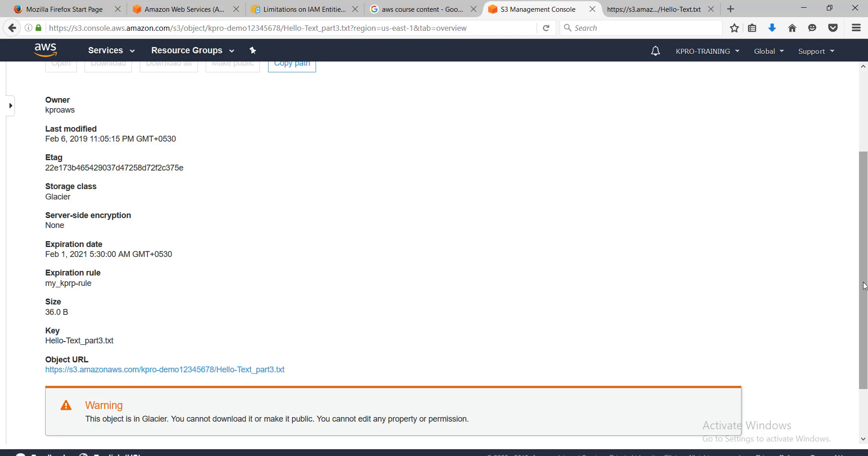
left_click_drag(864, 312, 866, 203)
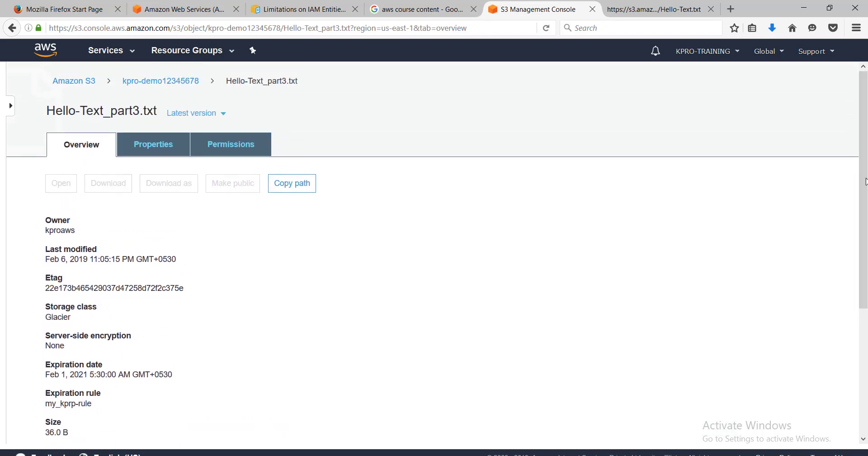
left_click(151, 84)
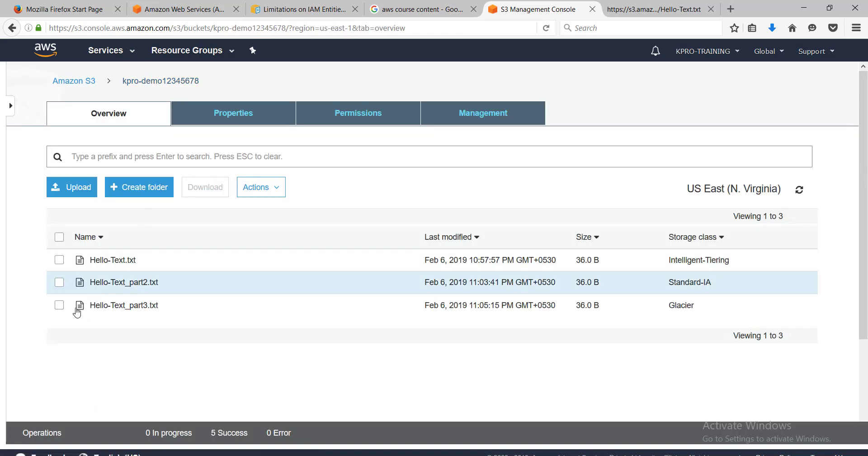
- Start a restore from Glacier for Hello-Text_part3.txt and make the restored copy available for 5 days
left_click(59, 306)
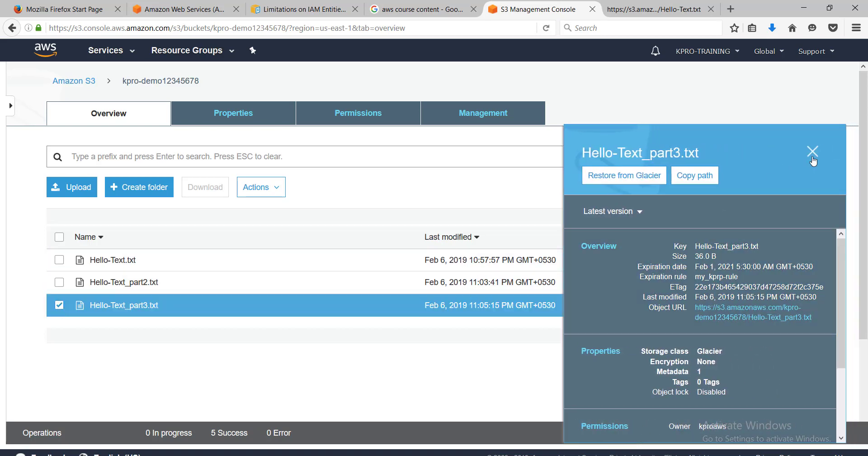
left_click(813, 158)
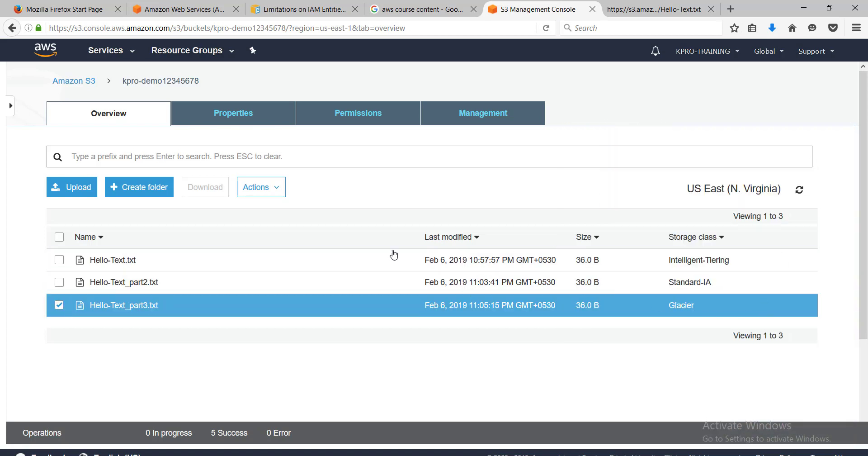
left_click(277, 188)
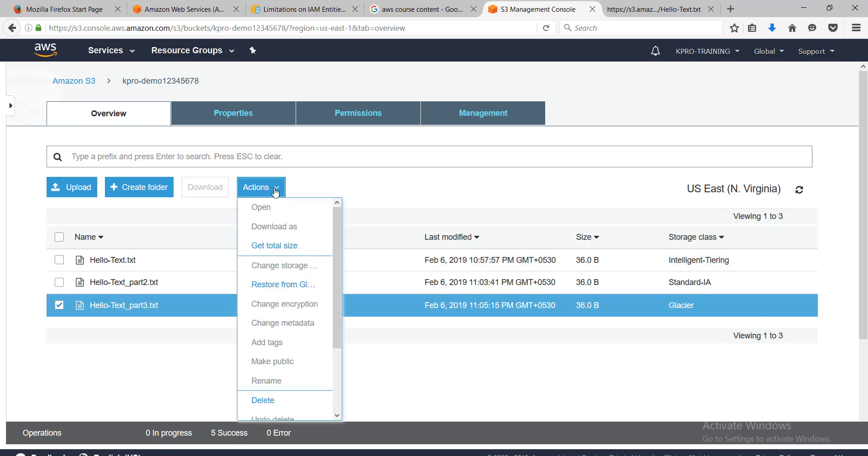
left_click(293, 290)
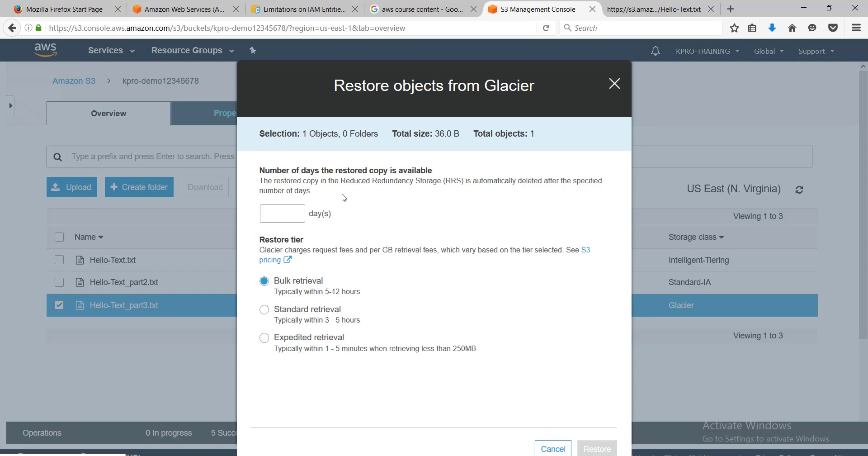
left_click(275, 215)
type("5")
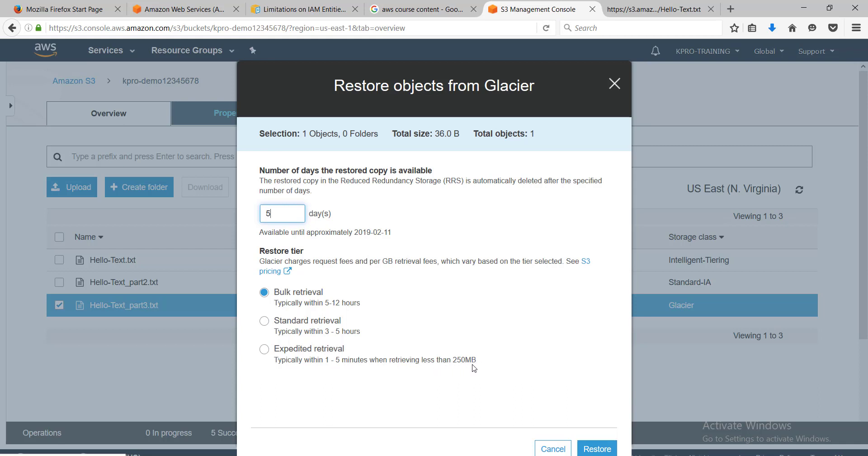
- Review the Expedited retrieval terms, choose Standard retrieval as the restore tier instead, and submit the restore request
left_click(264, 350)
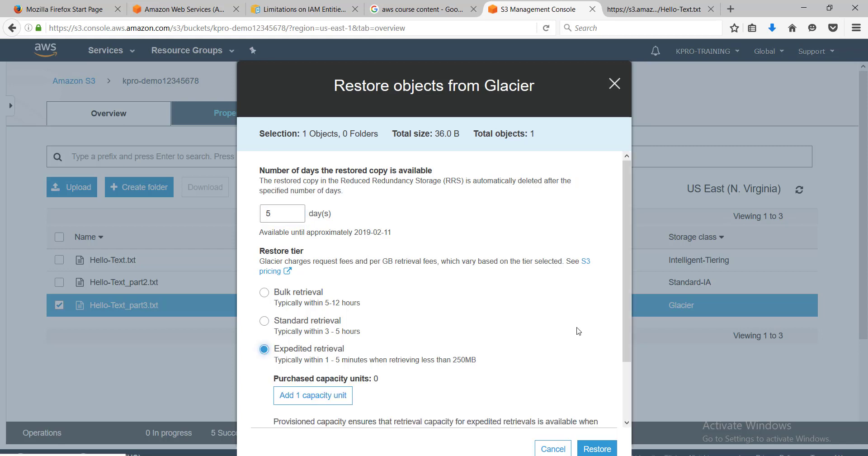
left_click_drag(628, 328, 637, 394)
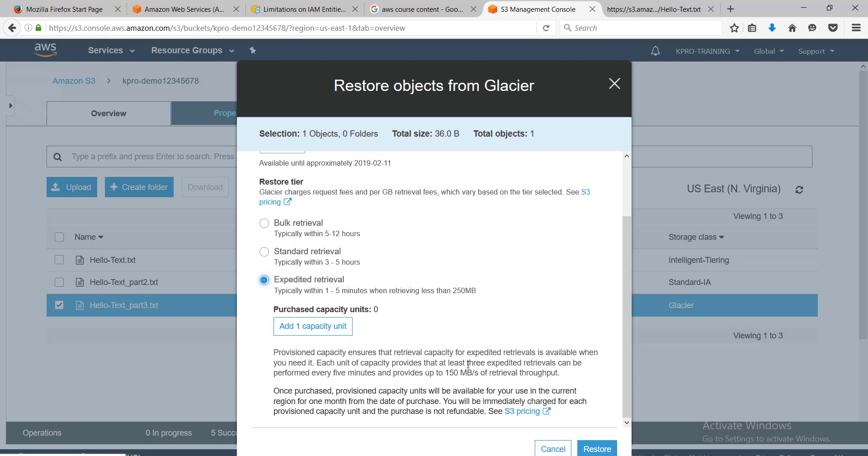
left_click(265, 253)
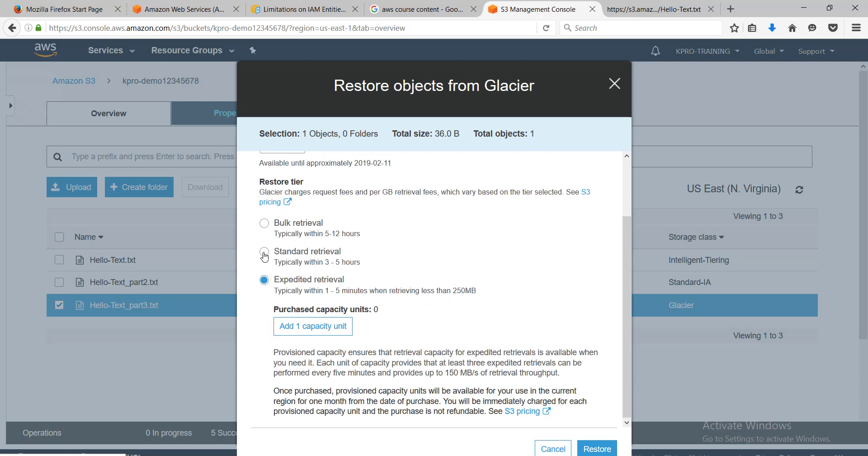
left_click(606, 451)
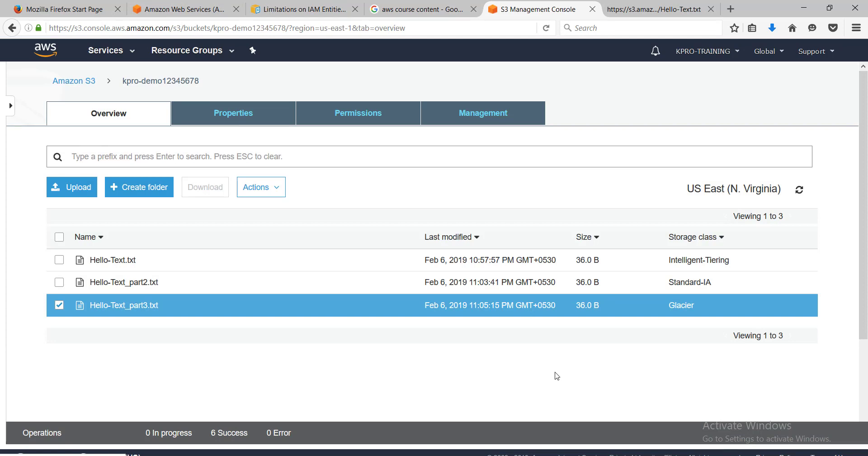
- Check the restoration status on the overview page of Hello-Text_part3.txt and return to the bucket's object list
right_click(136, 303)
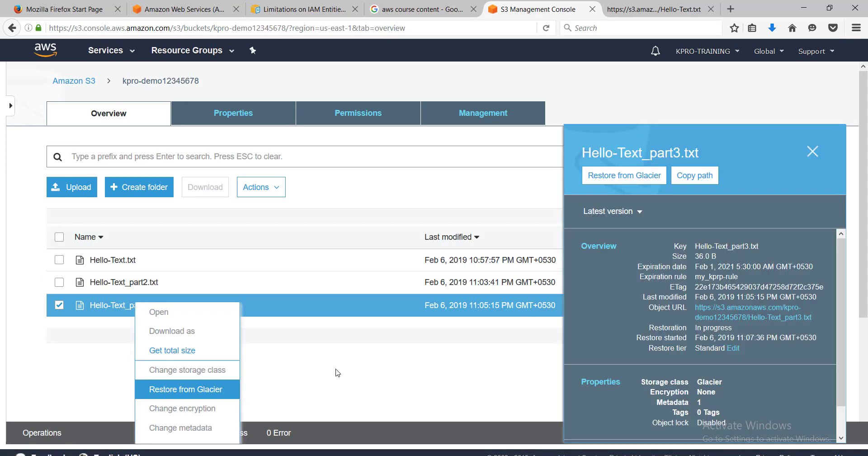
left_click(392, 367)
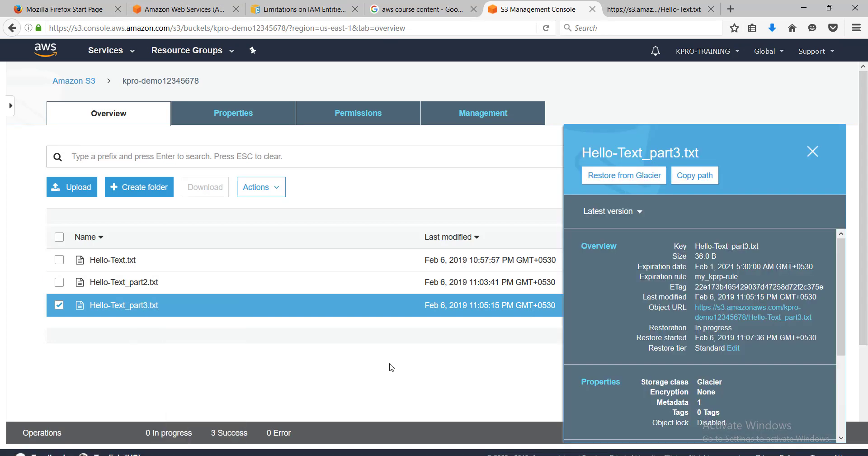
right_click(759, 311)
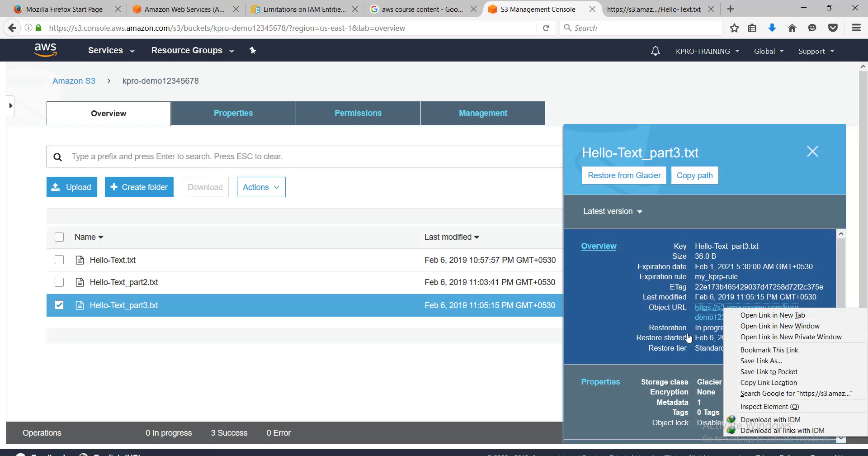
left_click(607, 334)
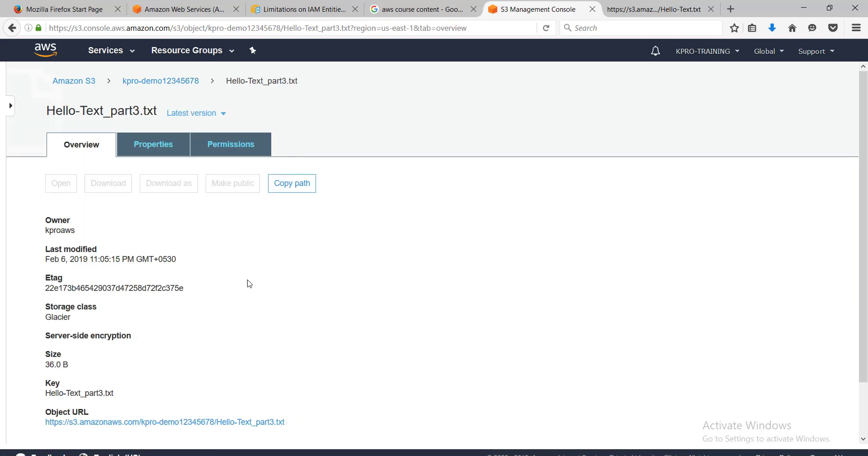
left_click(151, 85)
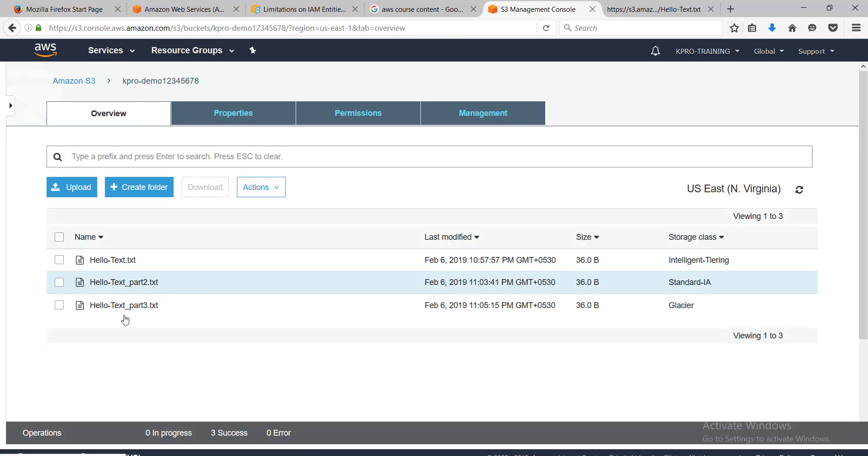
left_click(128, 305)
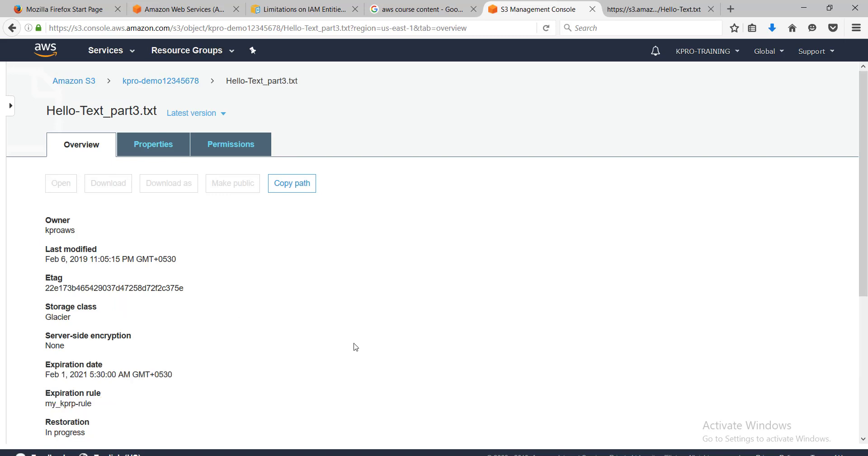
left_click(155, 86)
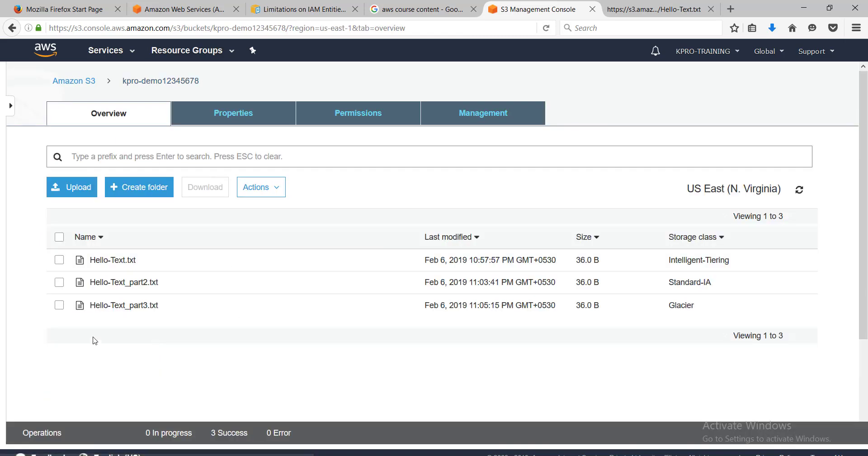
- Examine the restoration status, start time and restore tier in the summary of Hello-Text_part3.txt, and close the summary
left_click(60, 307)
left_click(545, 306)
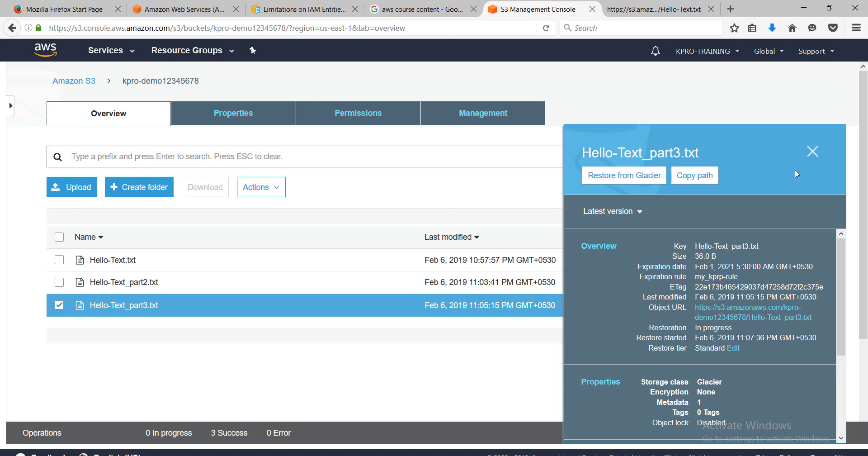
left_click(813, 153)
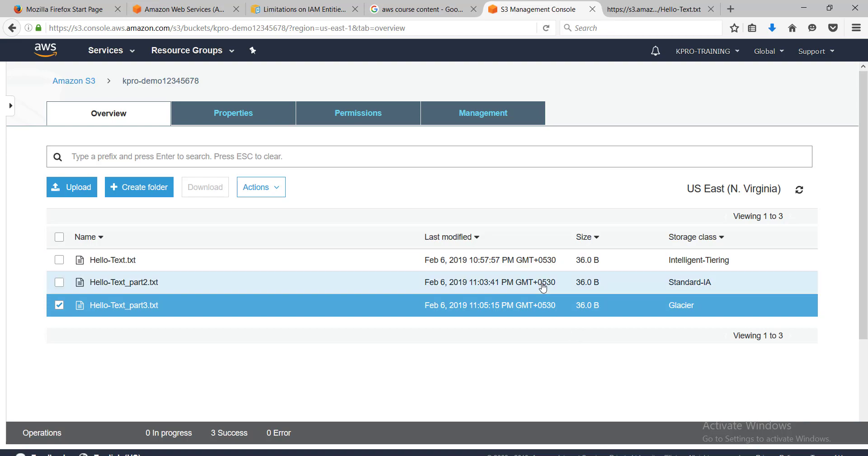
key("alt+Tab")
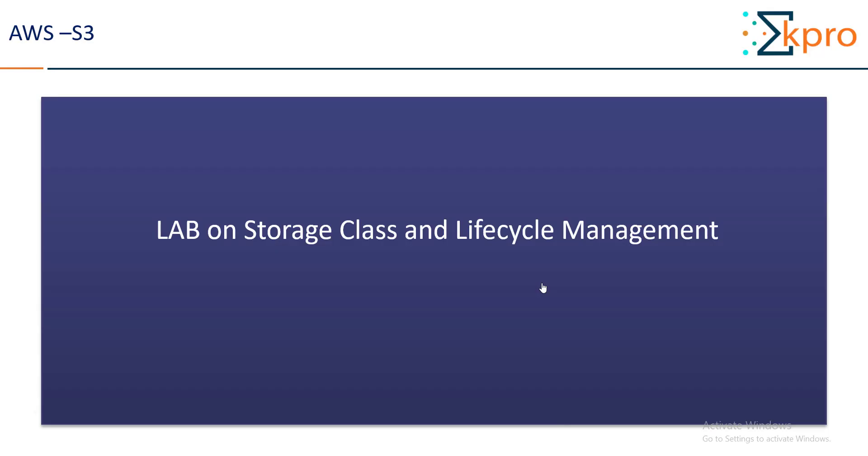
left_click(543, 288)
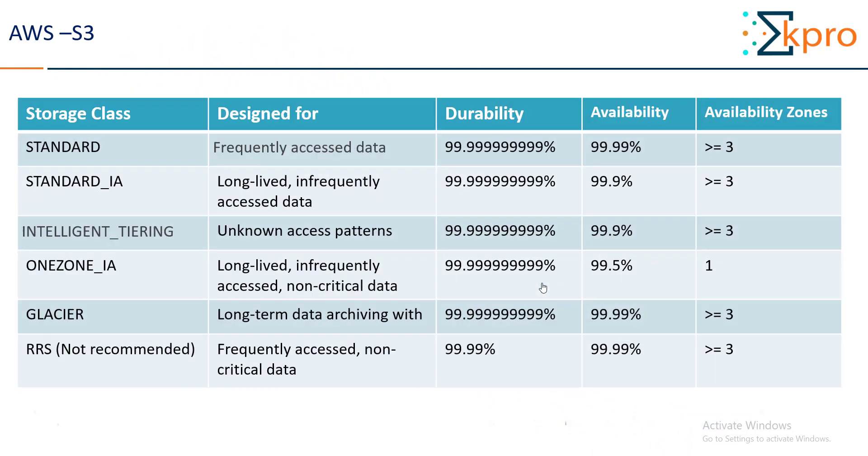